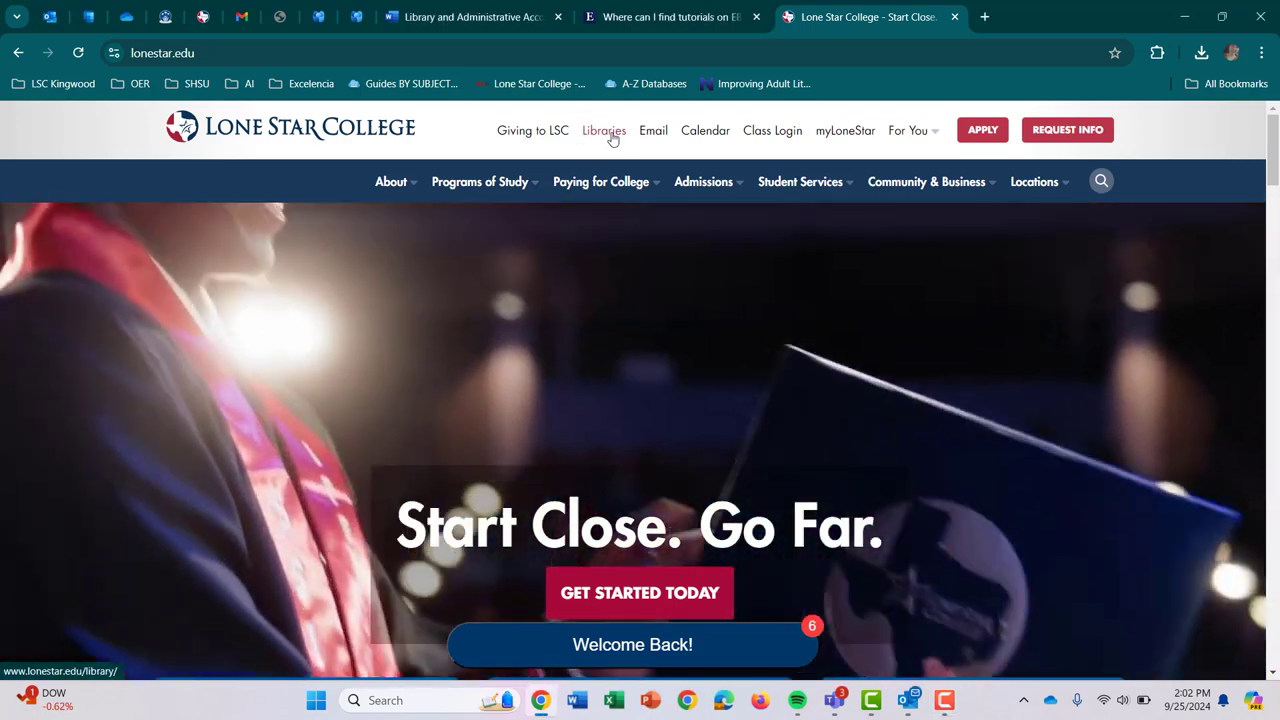
- Go to the LSC Libraries page and scroll down to its articles, books and journals search box
click(613, 138)
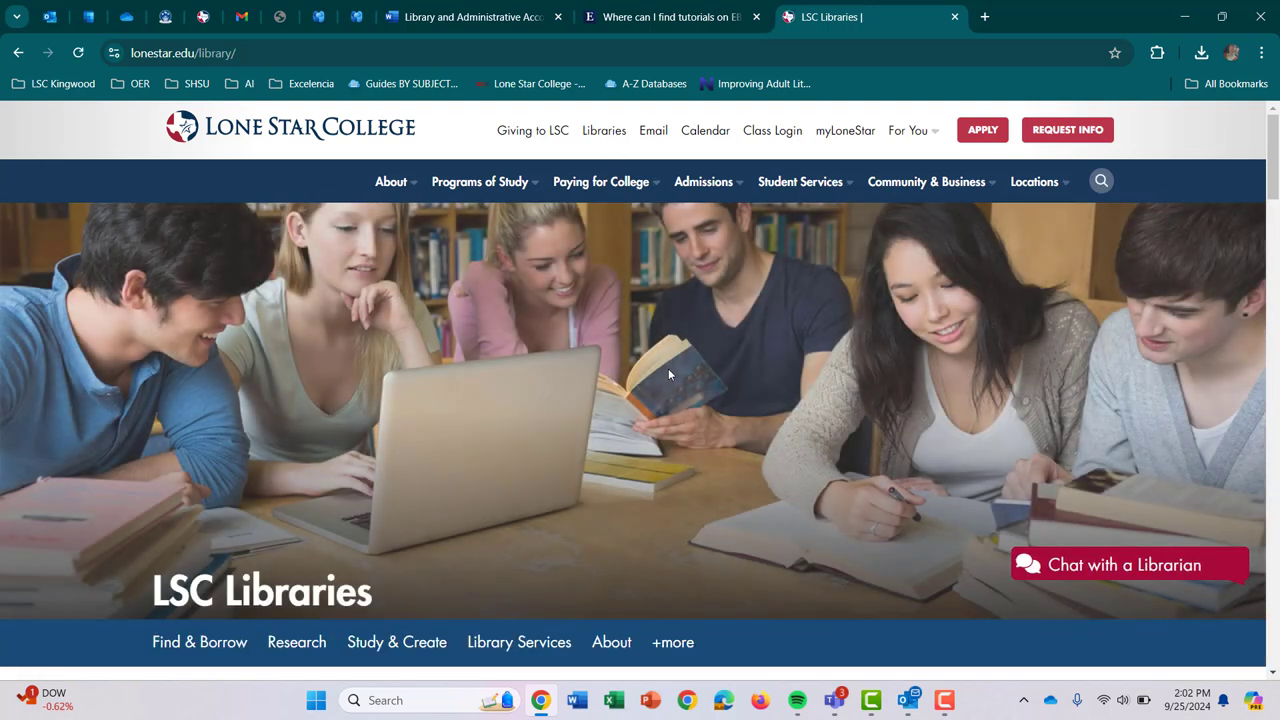
scroll(668, 368, down, 3)
scroll(668, 368, down, 1)
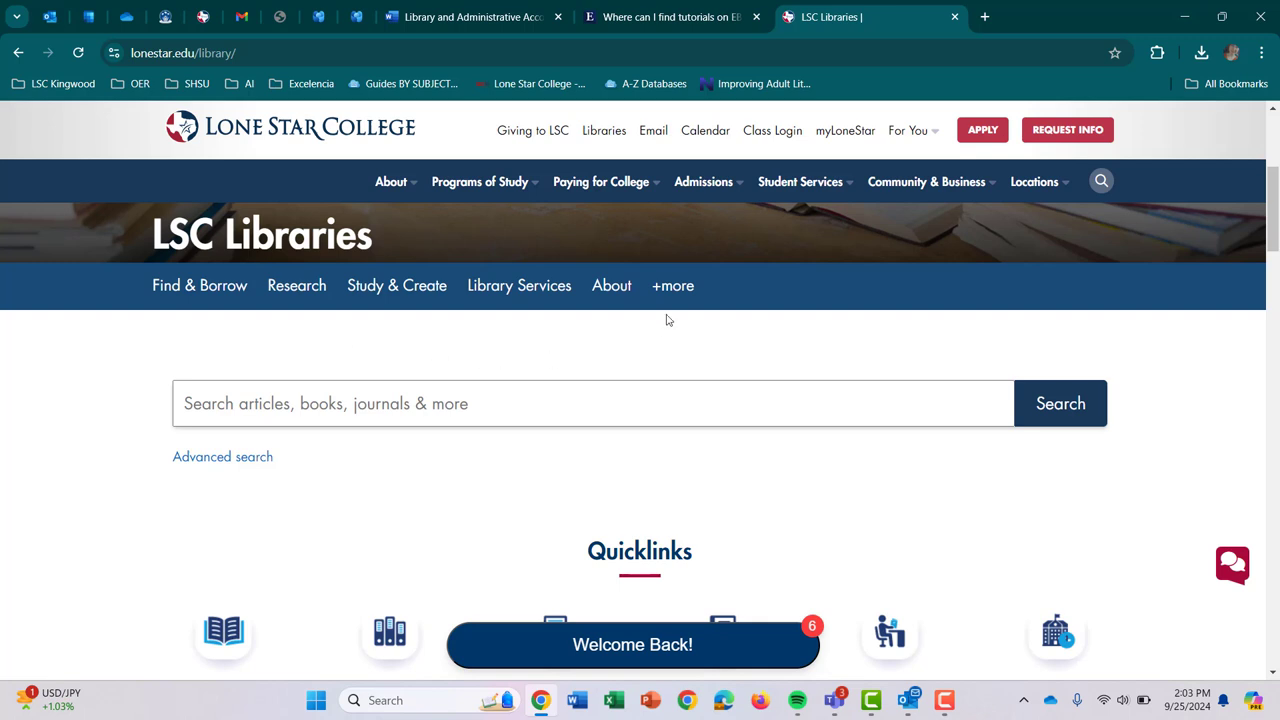
mouse_move(676, 293)
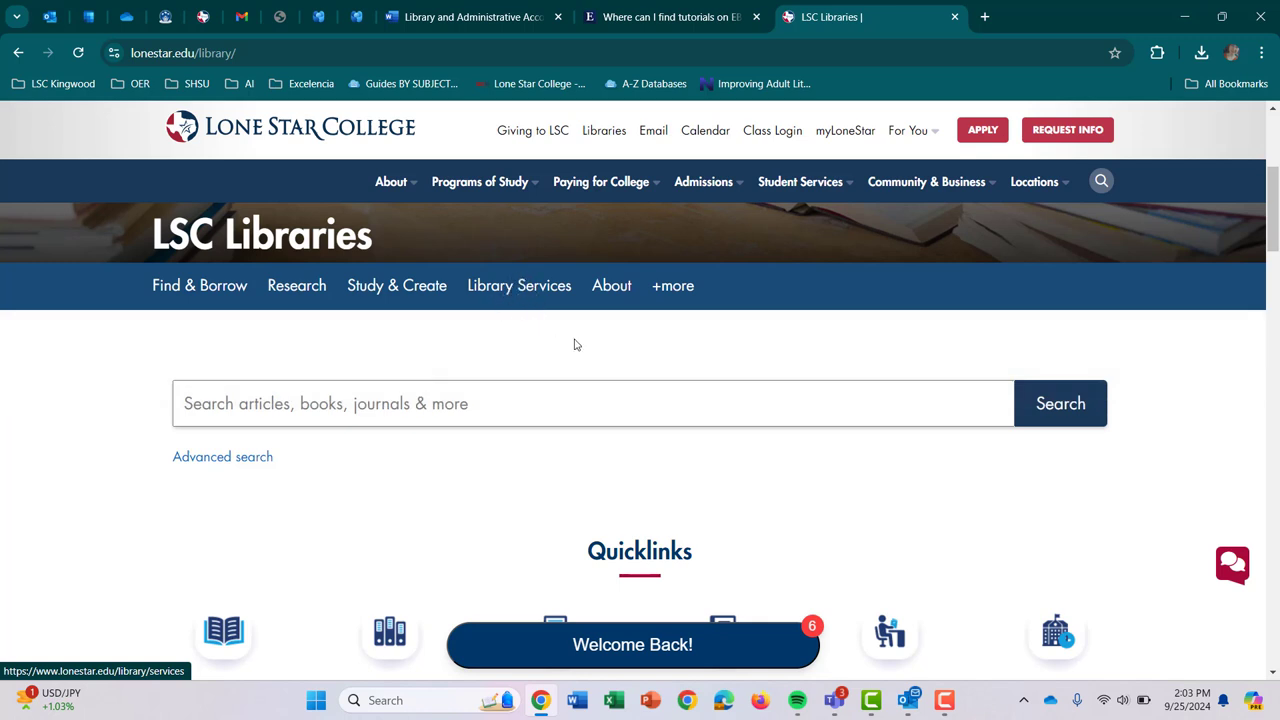
scroll(575, 344, down, 3)
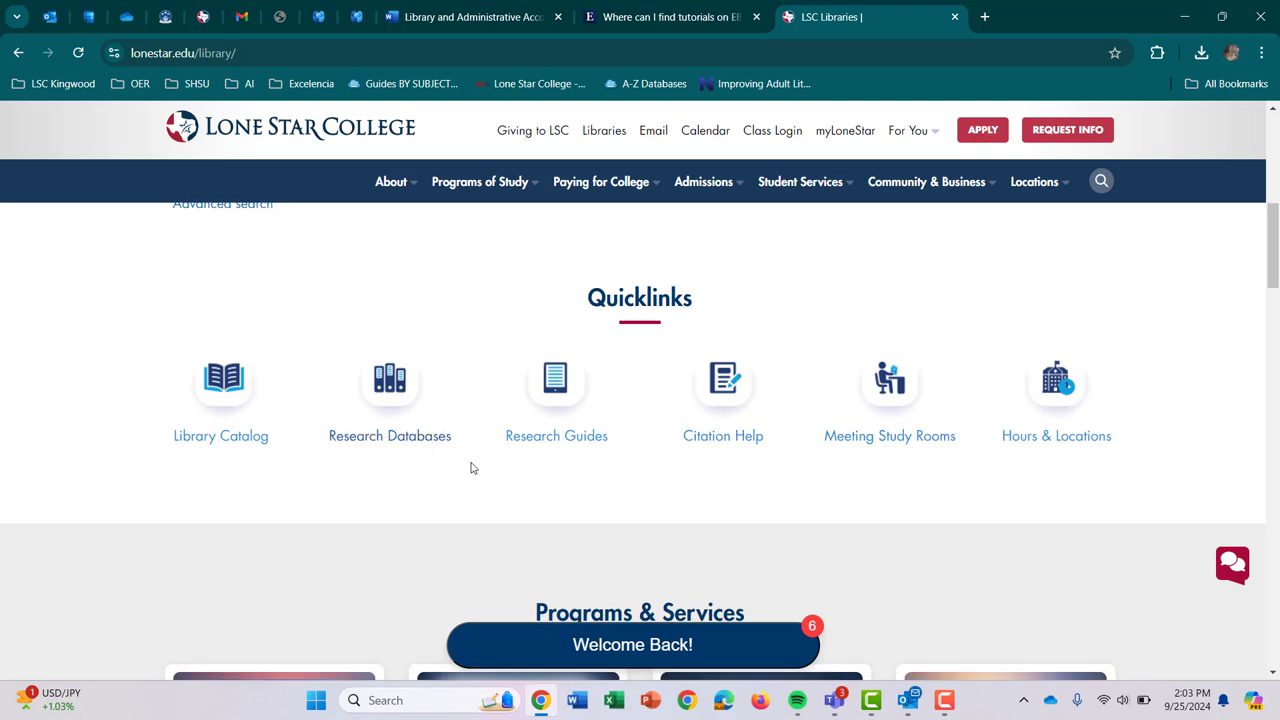
scroll(703, 487, down, 1)
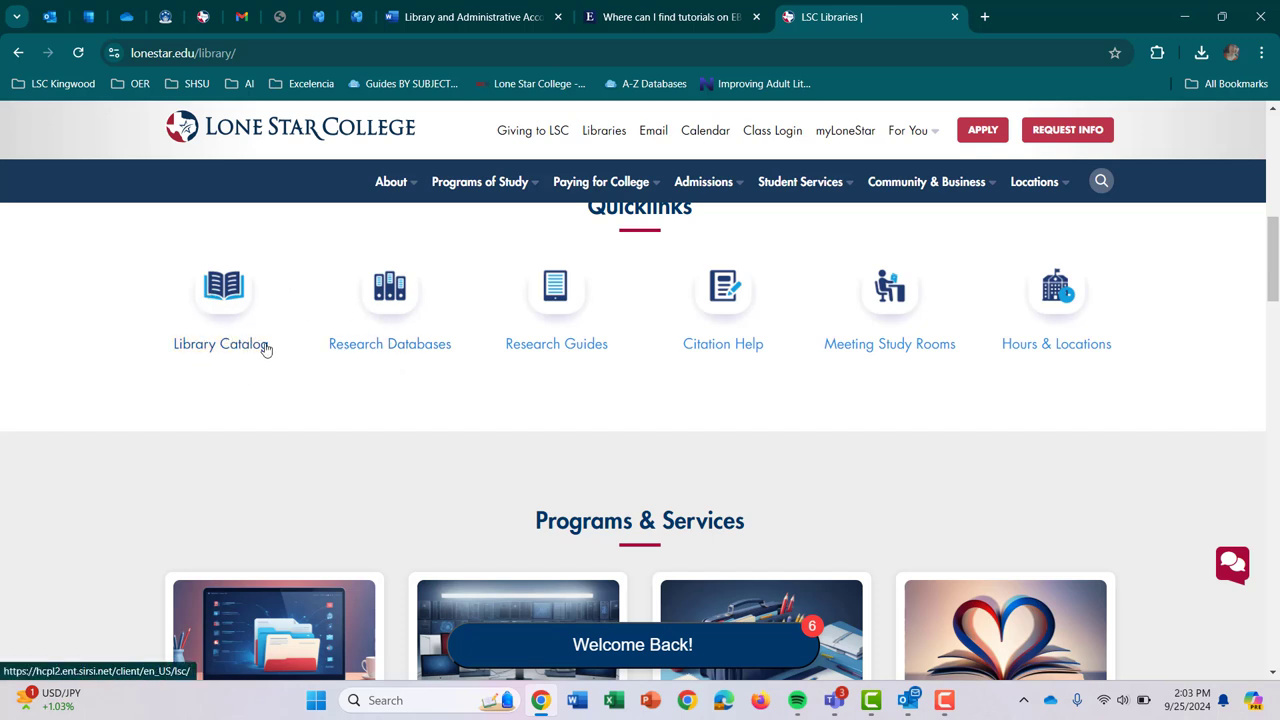
scroll(515, 428, up, 1)
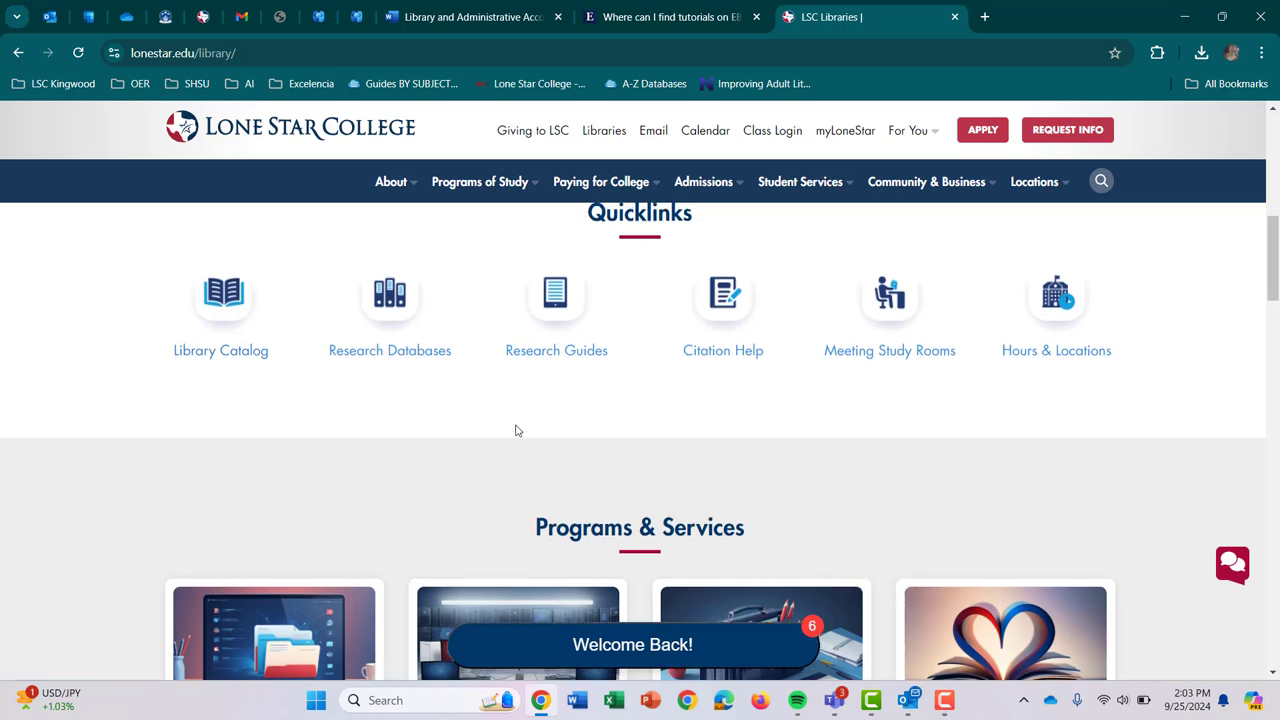
scroll(517, 430, down, 1)
scroll(517, 430, up, 3)
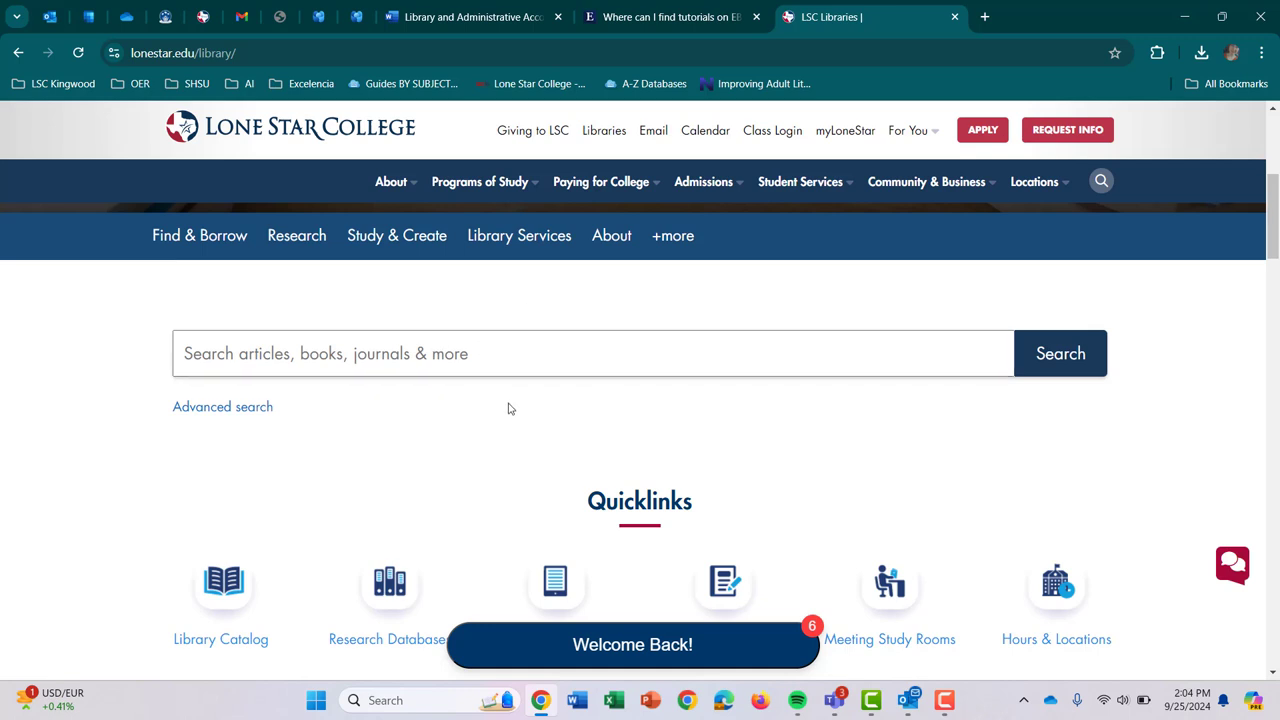
- Search the library for 'social media and mental health'
click(495, 362)
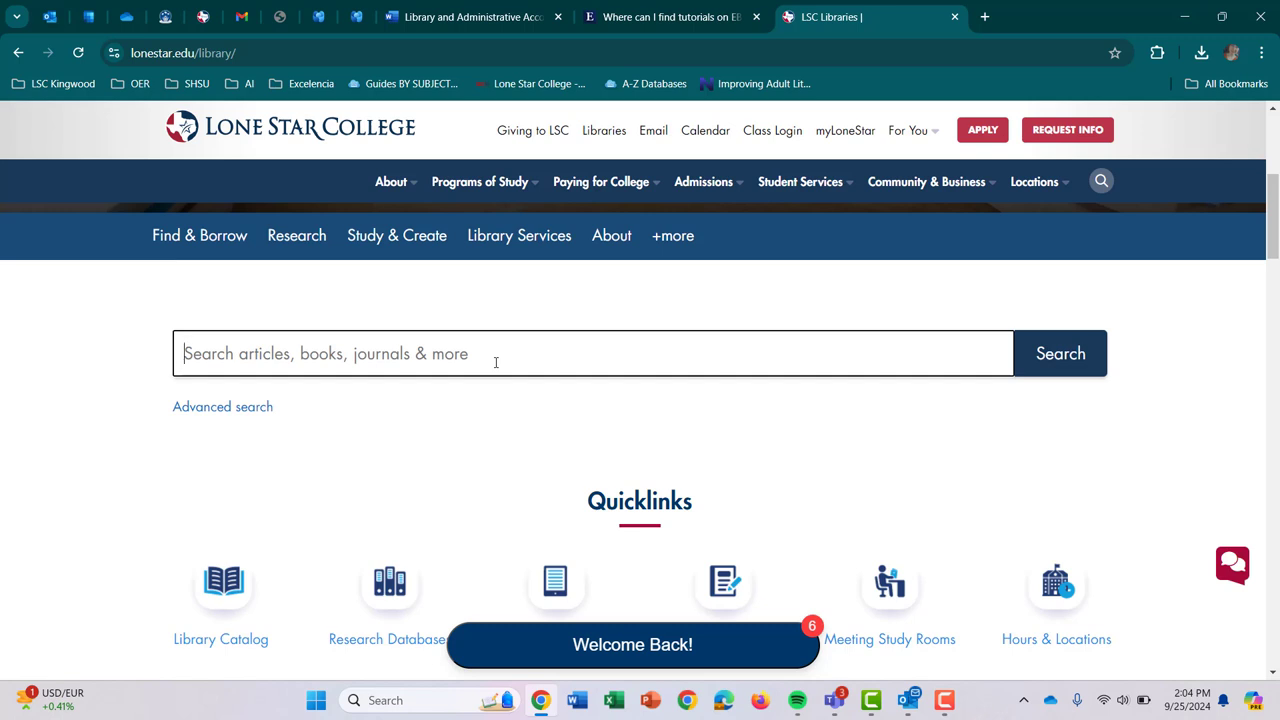
click(495, 362)
text(social med)
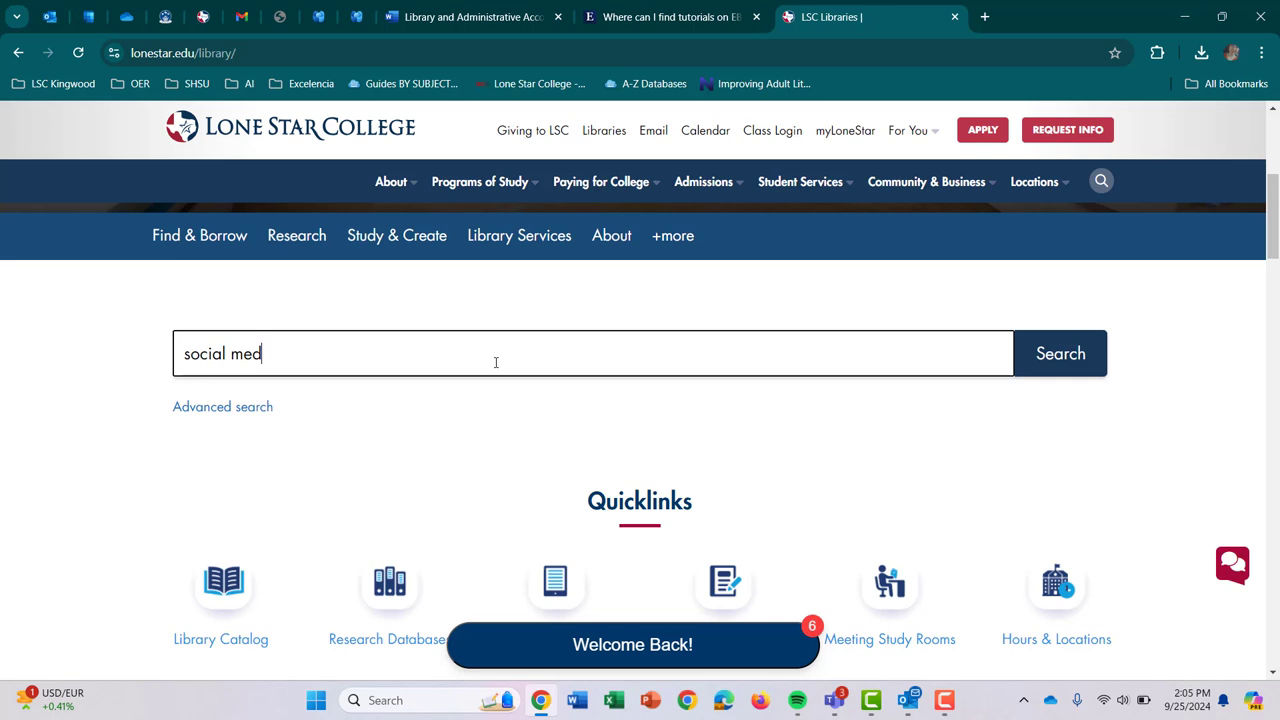
text(ia and mental health)
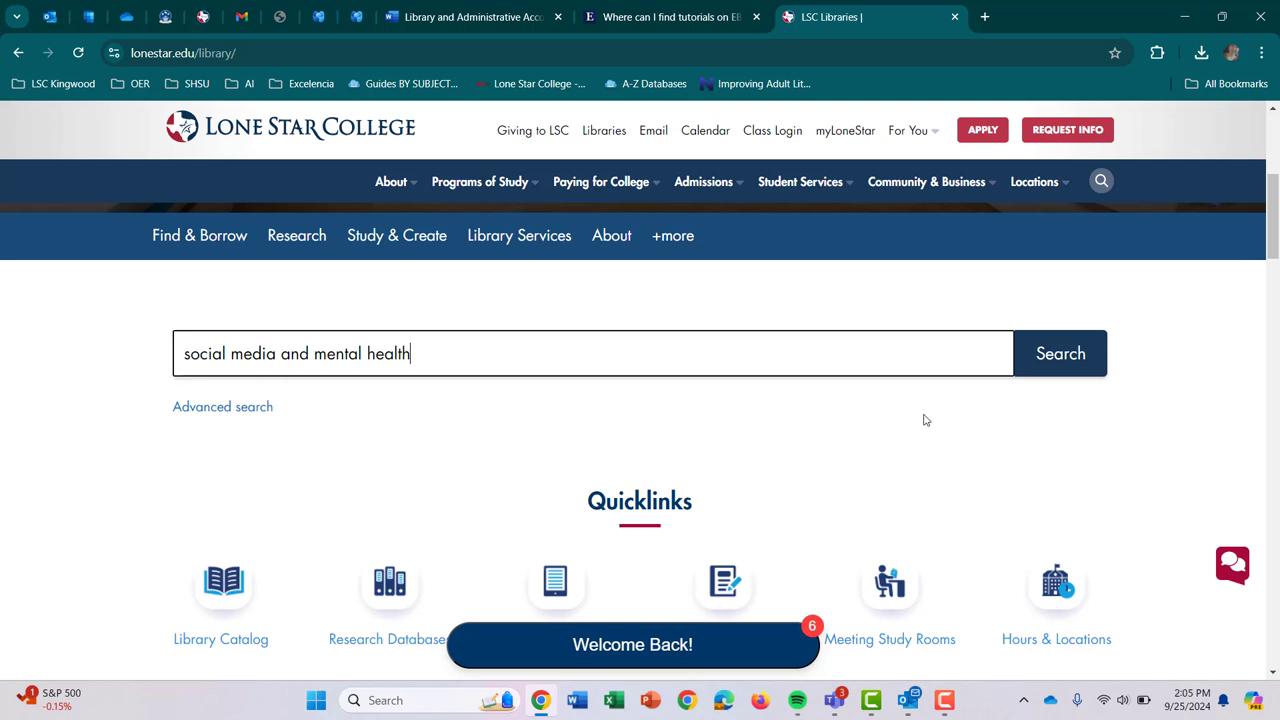
click(1056, 356)
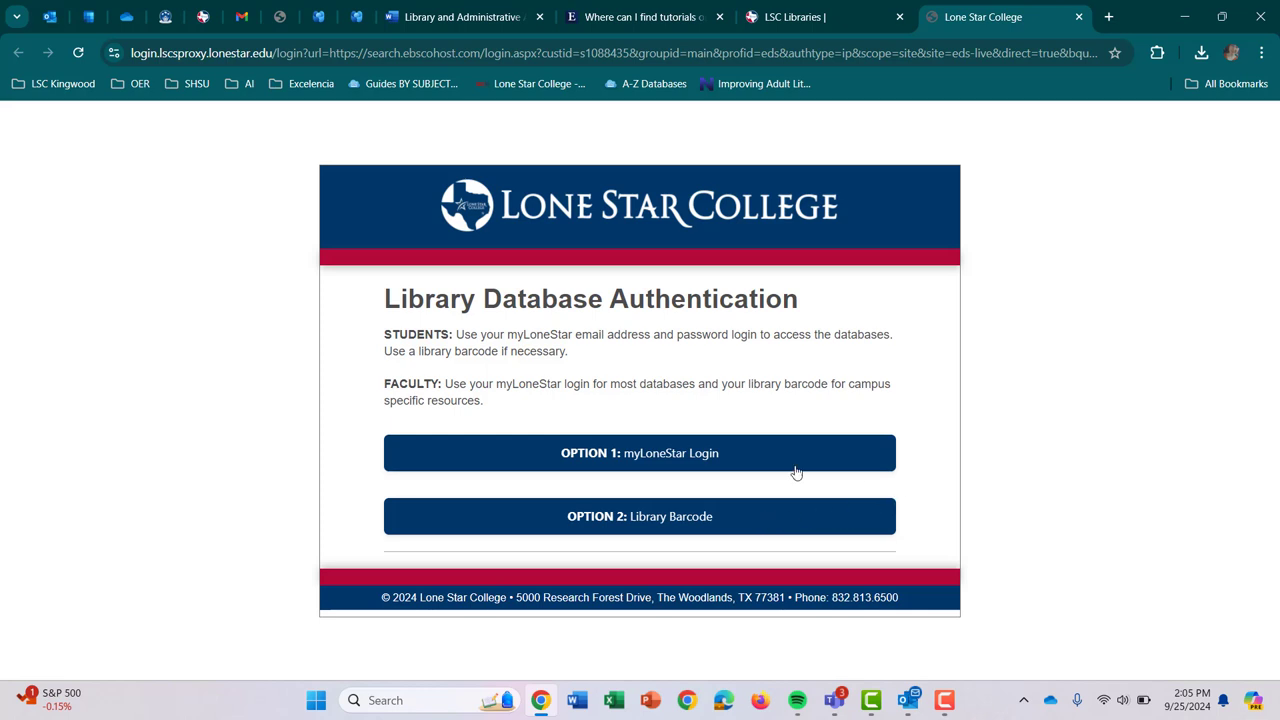
- Sign in through Option 1: myLoneStar Login using the Lone Star college account
click(672, 452)
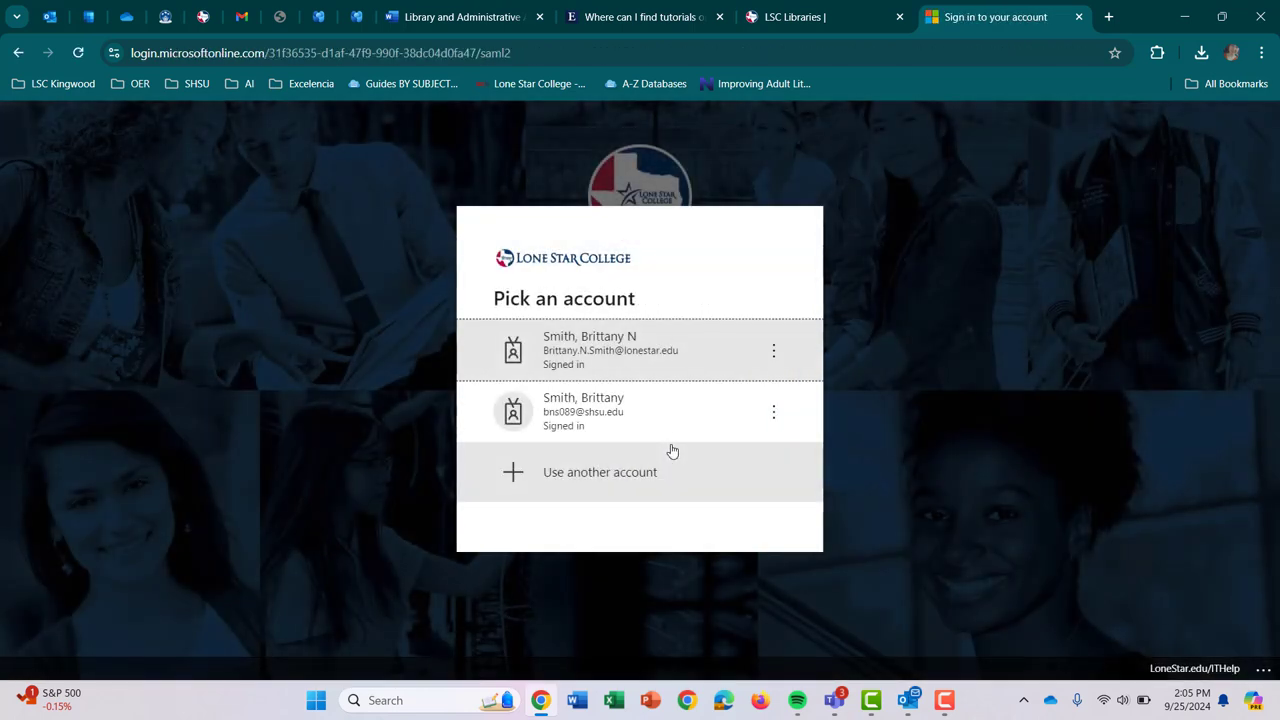
click(633, 369)
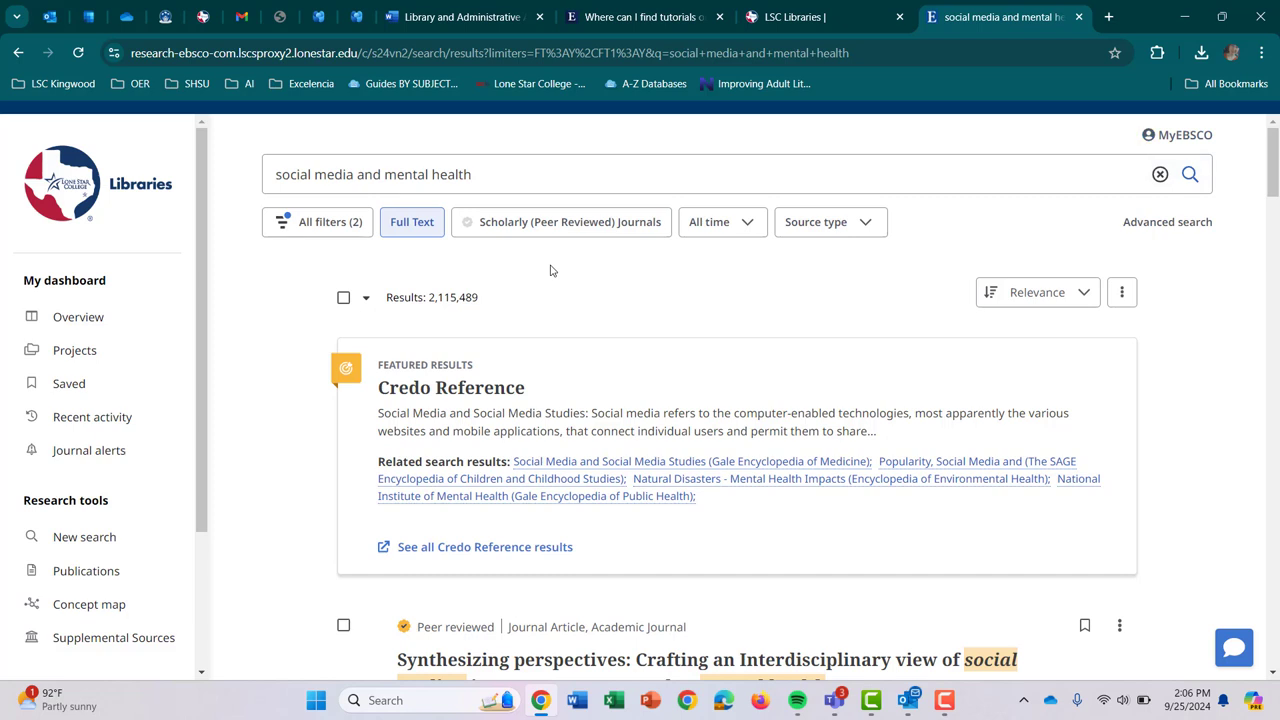
- Apply a Published Date filter of Past 5 years, narrowing results to 1,072,501
click(345, 231)
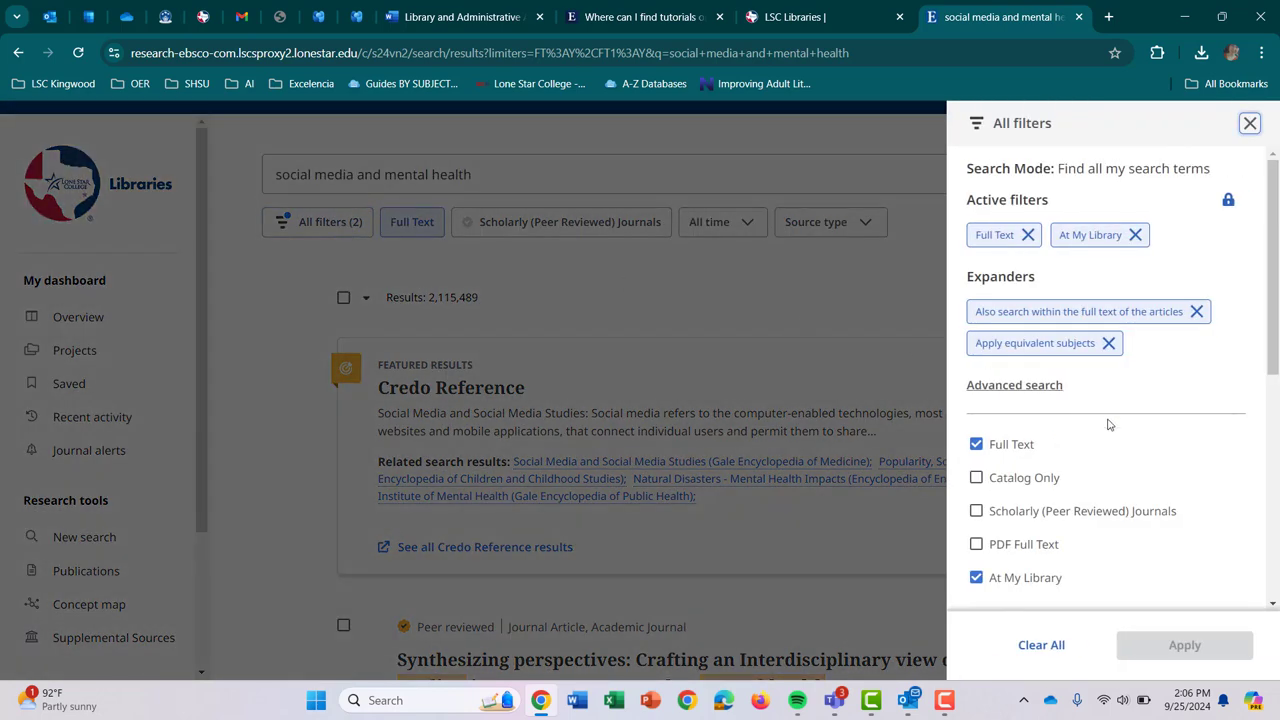
scroll(1134, 445, down, 2)
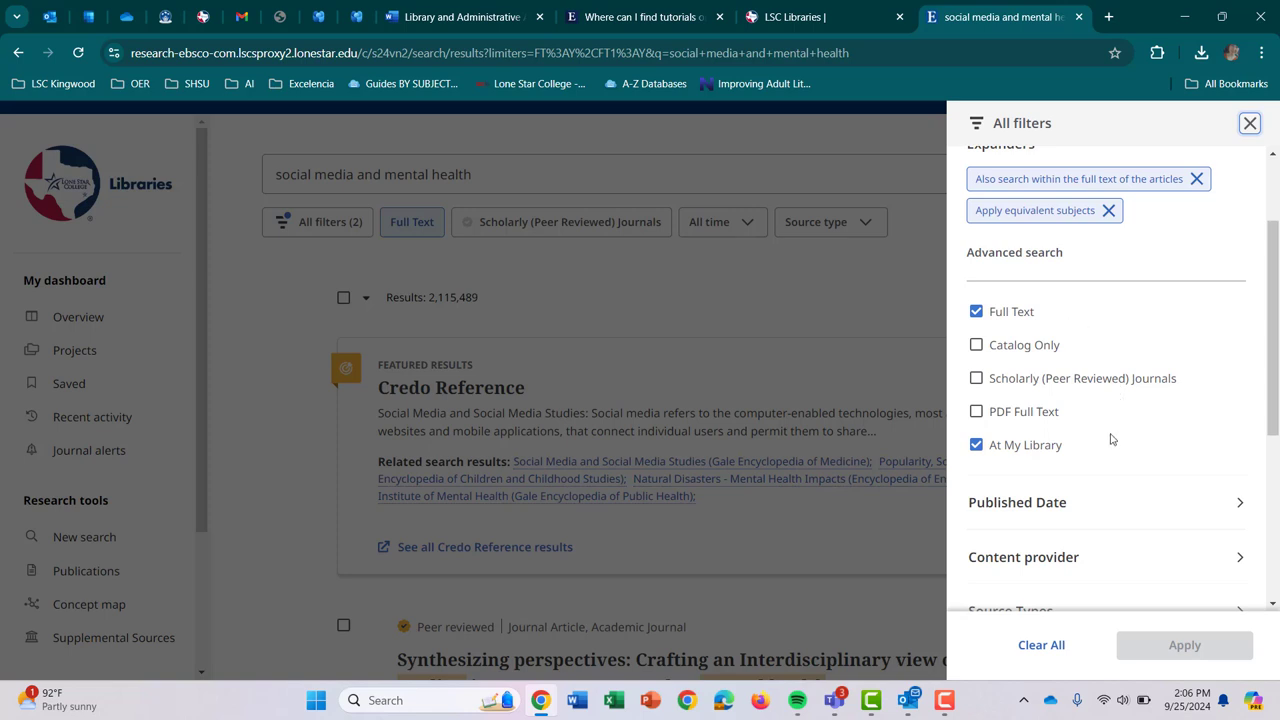
scroll(1110, 440, down, 1)
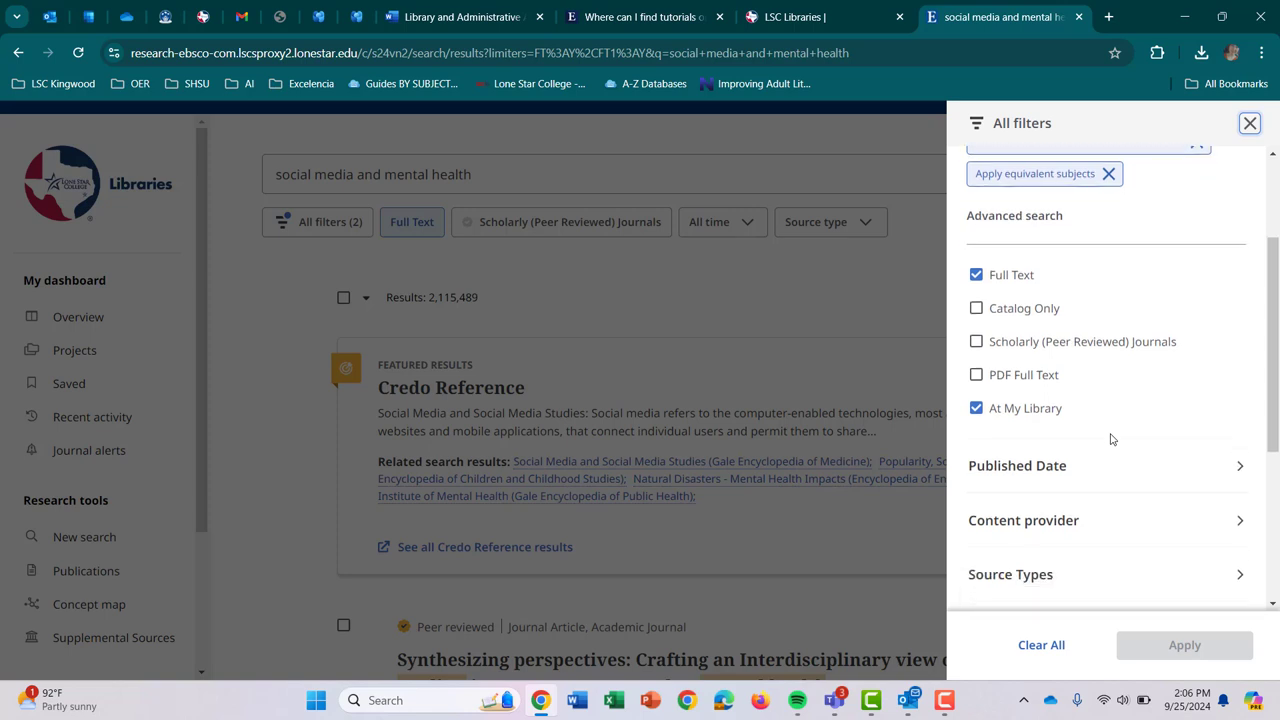
click(1056, 412)
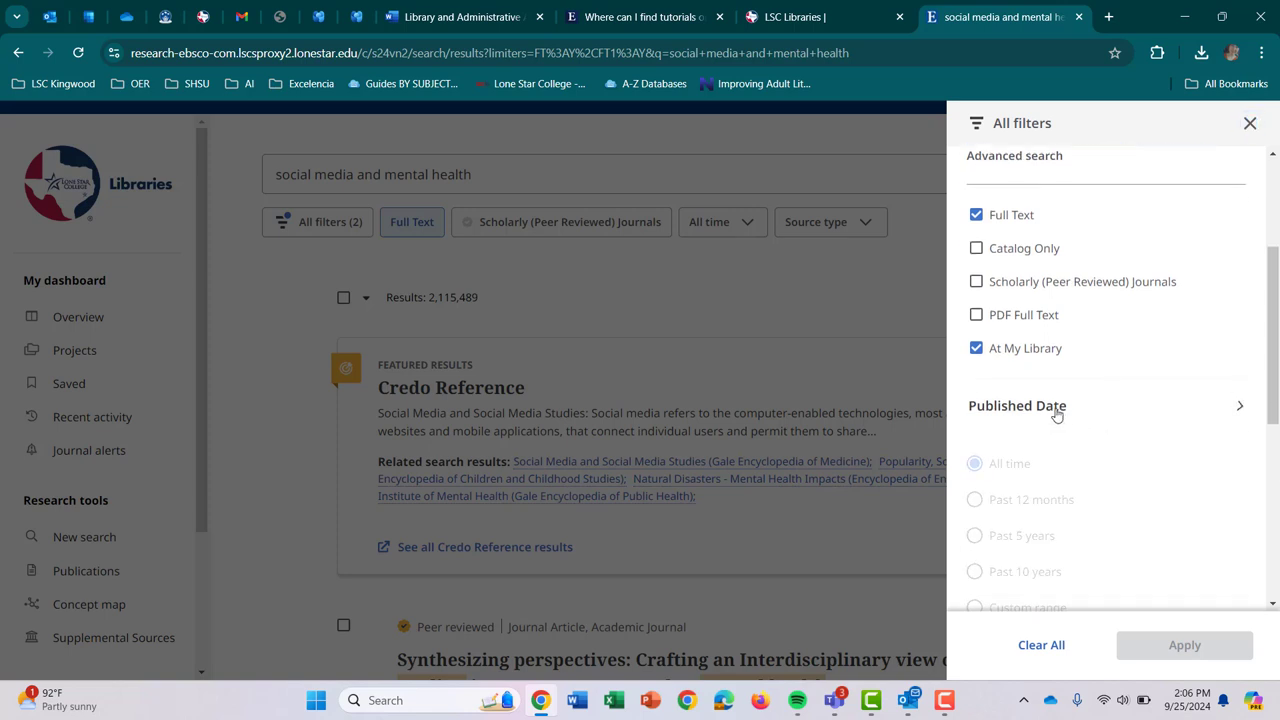
scroll(1127, 497, down, 1)
scroll(1127, 497, down, 1)
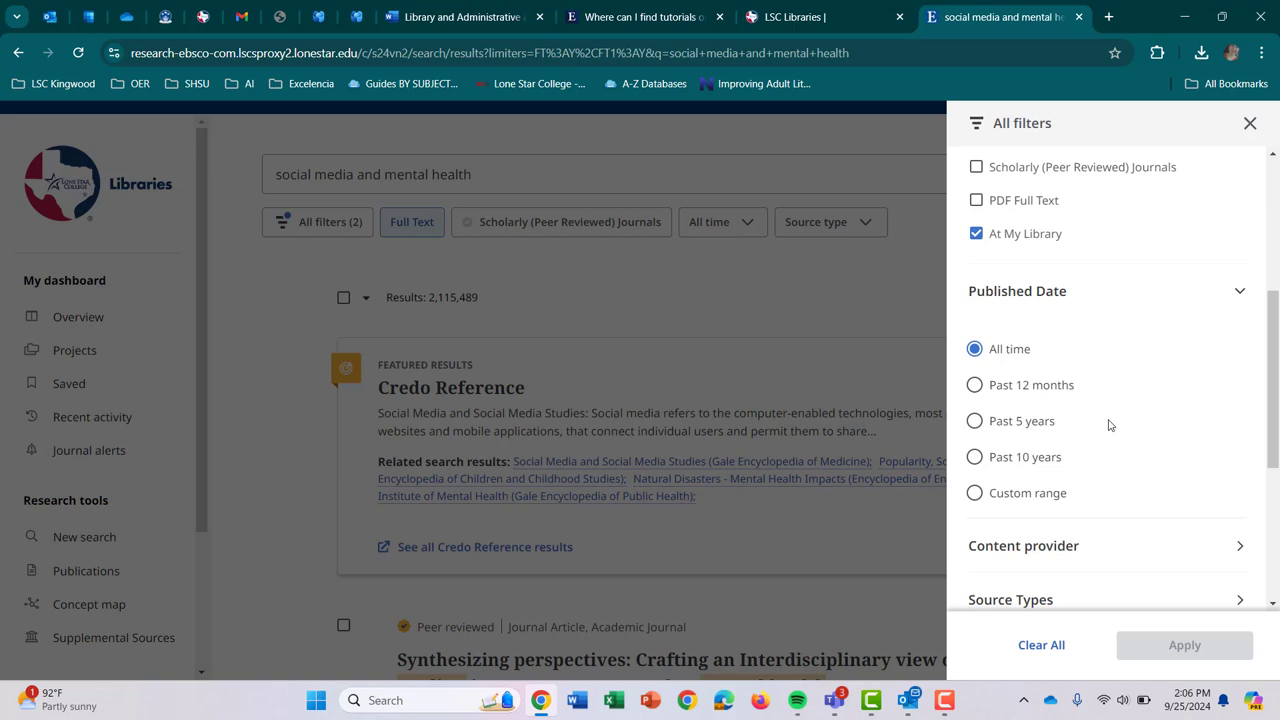
click(975, 421)
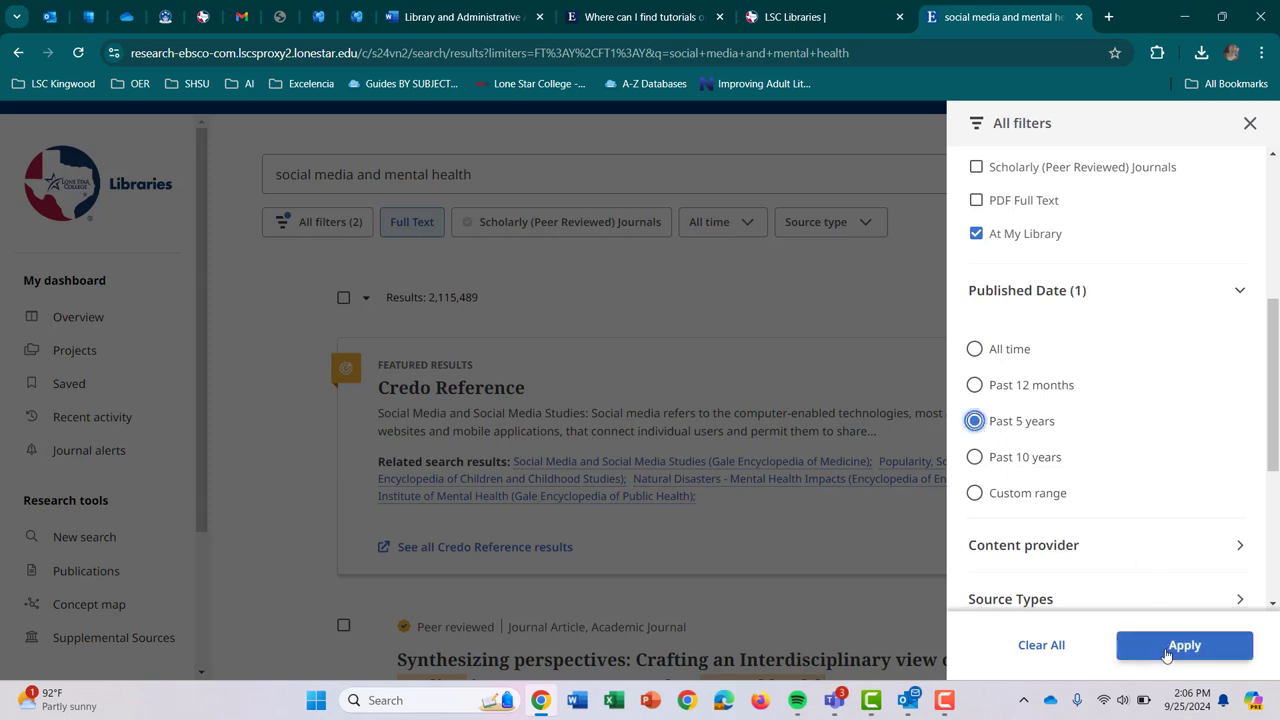
click(1166, 646)
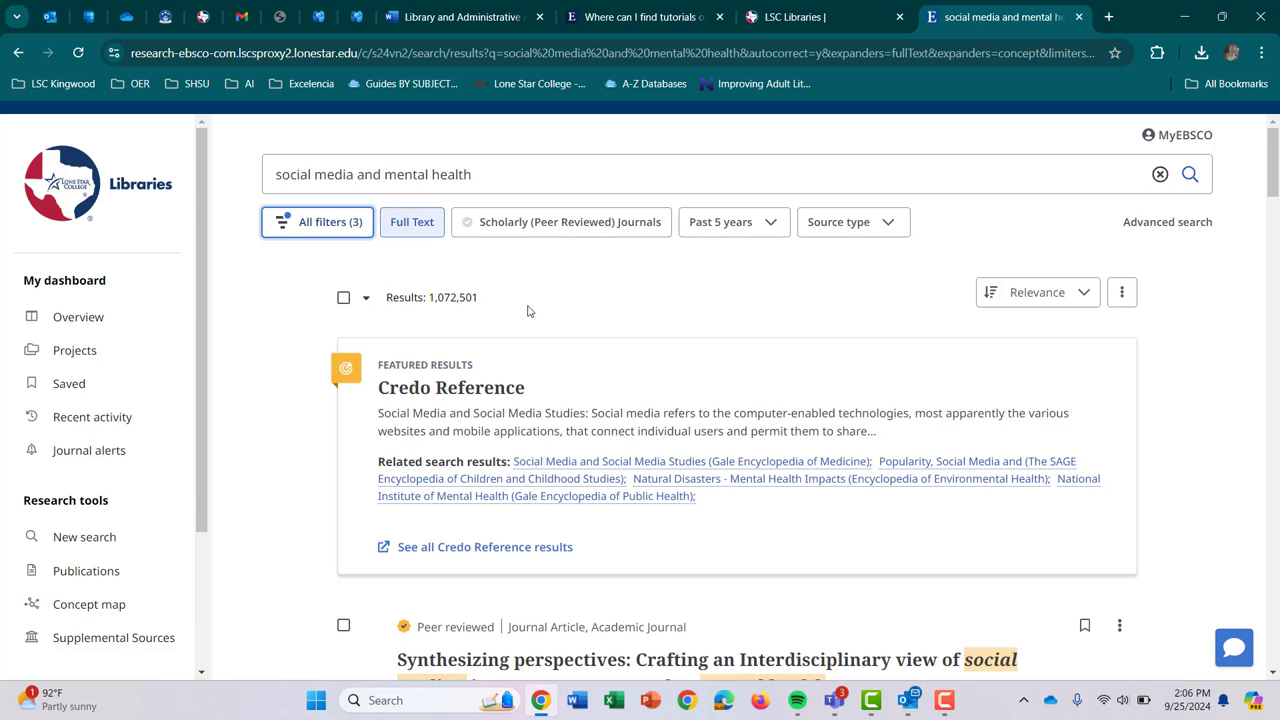
- In All filters, restrict the language to english
click(341, 237)
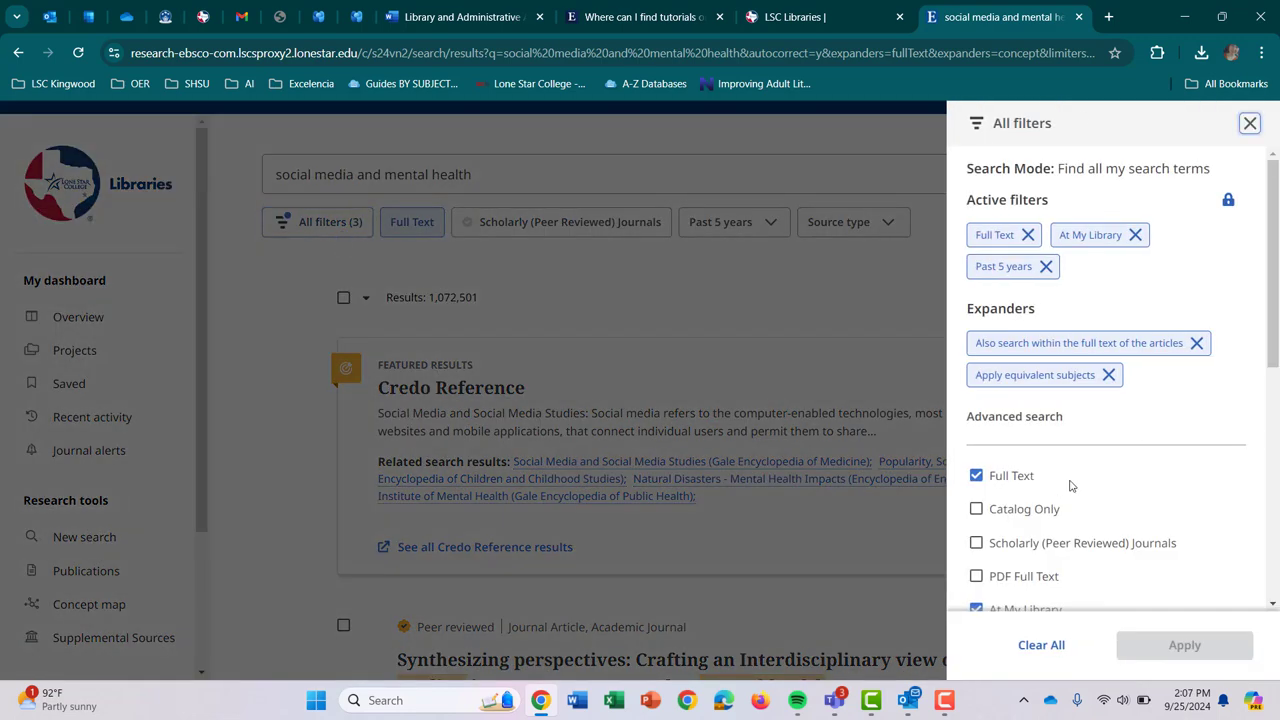
scroll(1112, 490, down, 4)
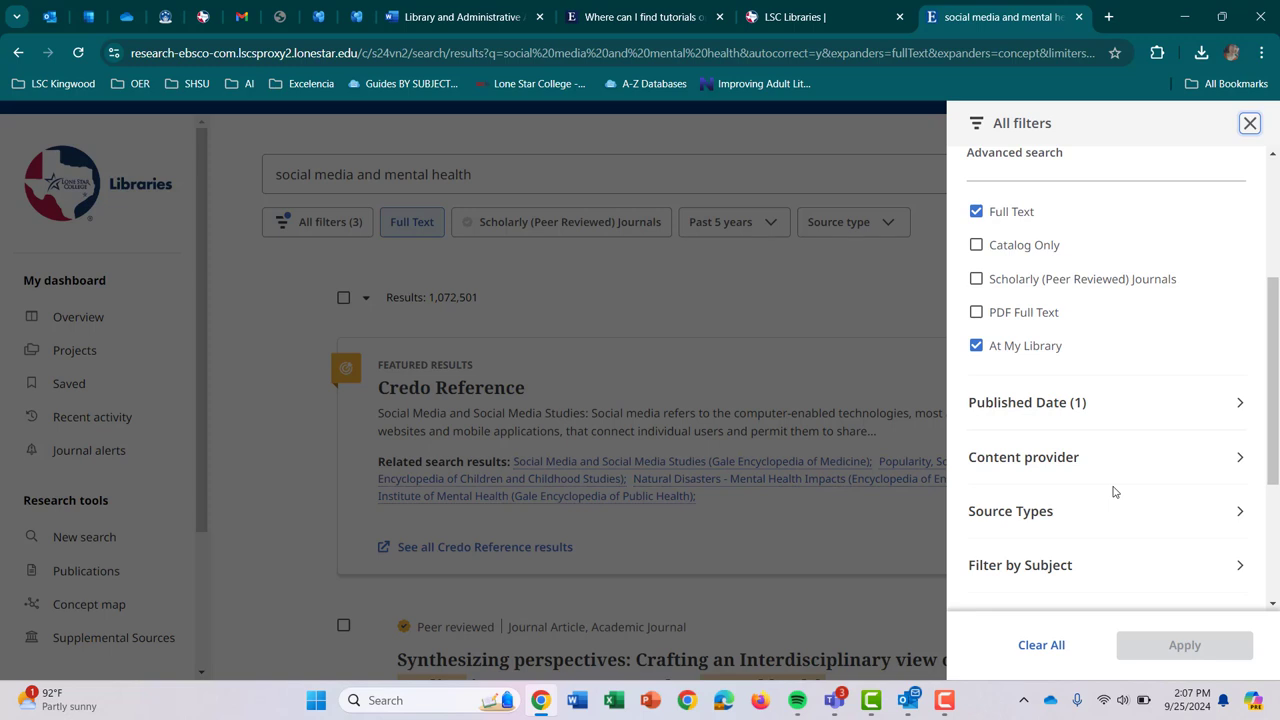
scroll(1113, 491, down, 3)
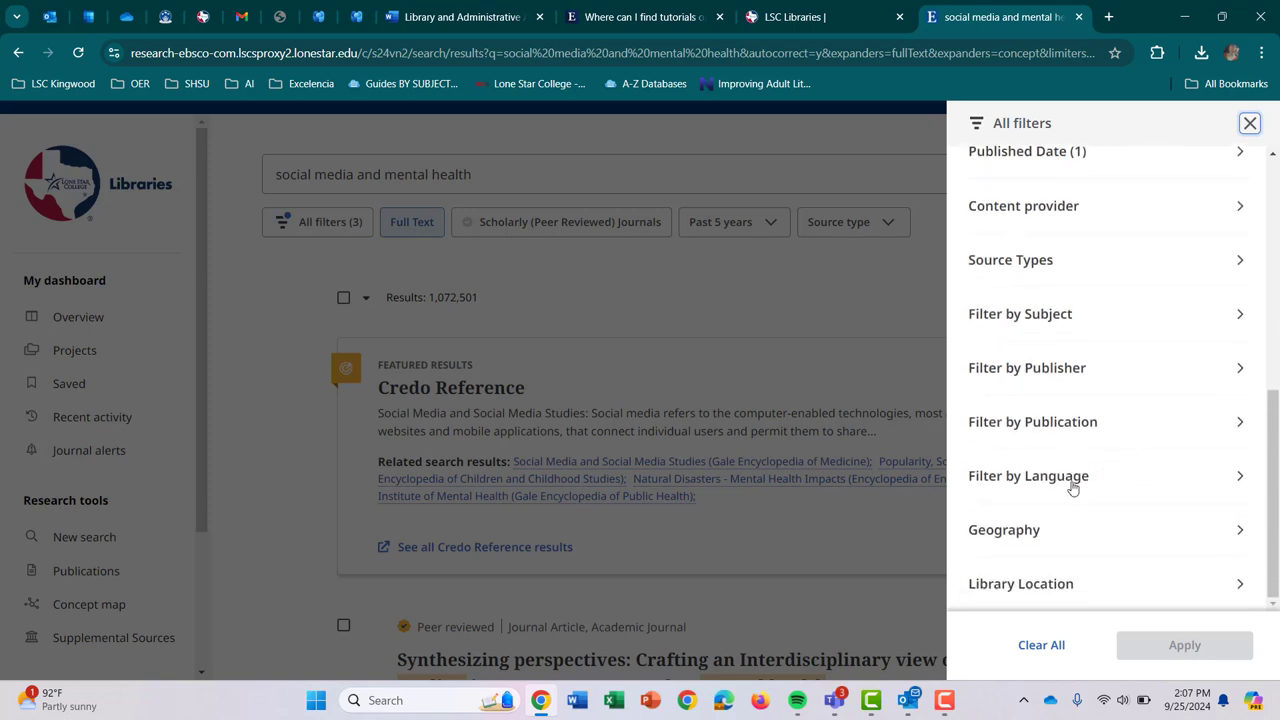
click(1072, 487)
scroll(1071, 486, down, 2)
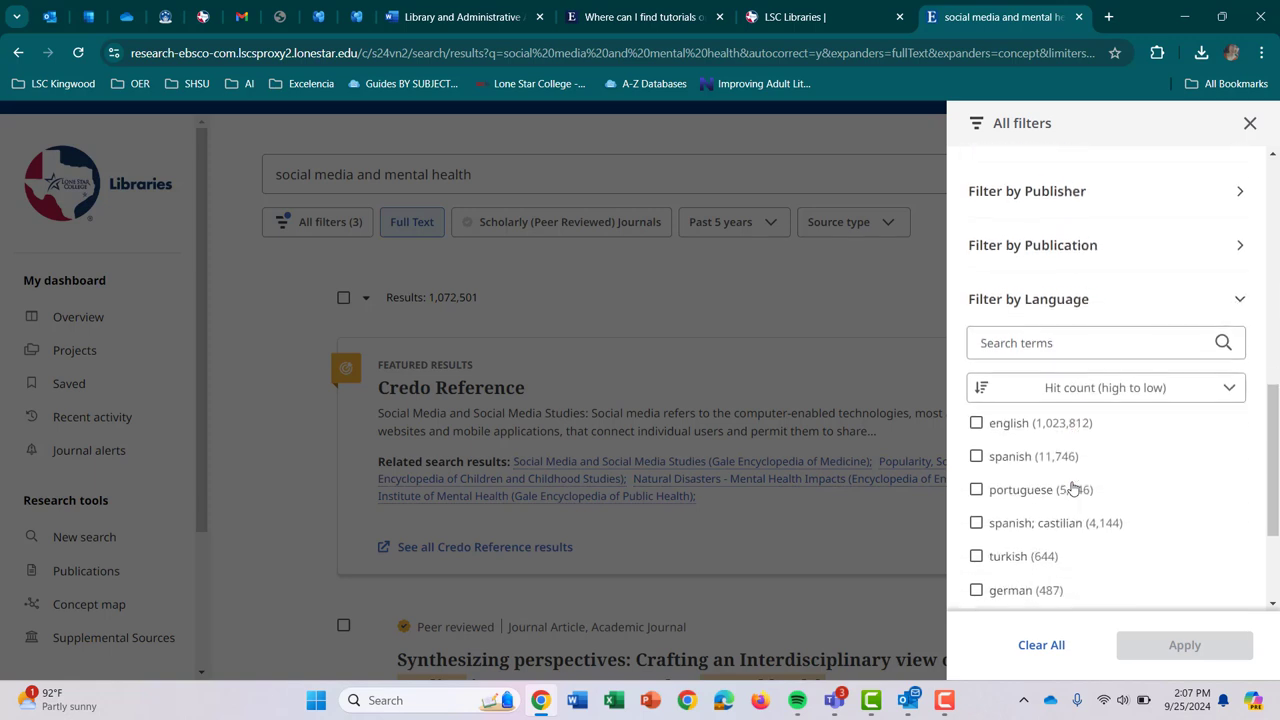
click(975, 422)
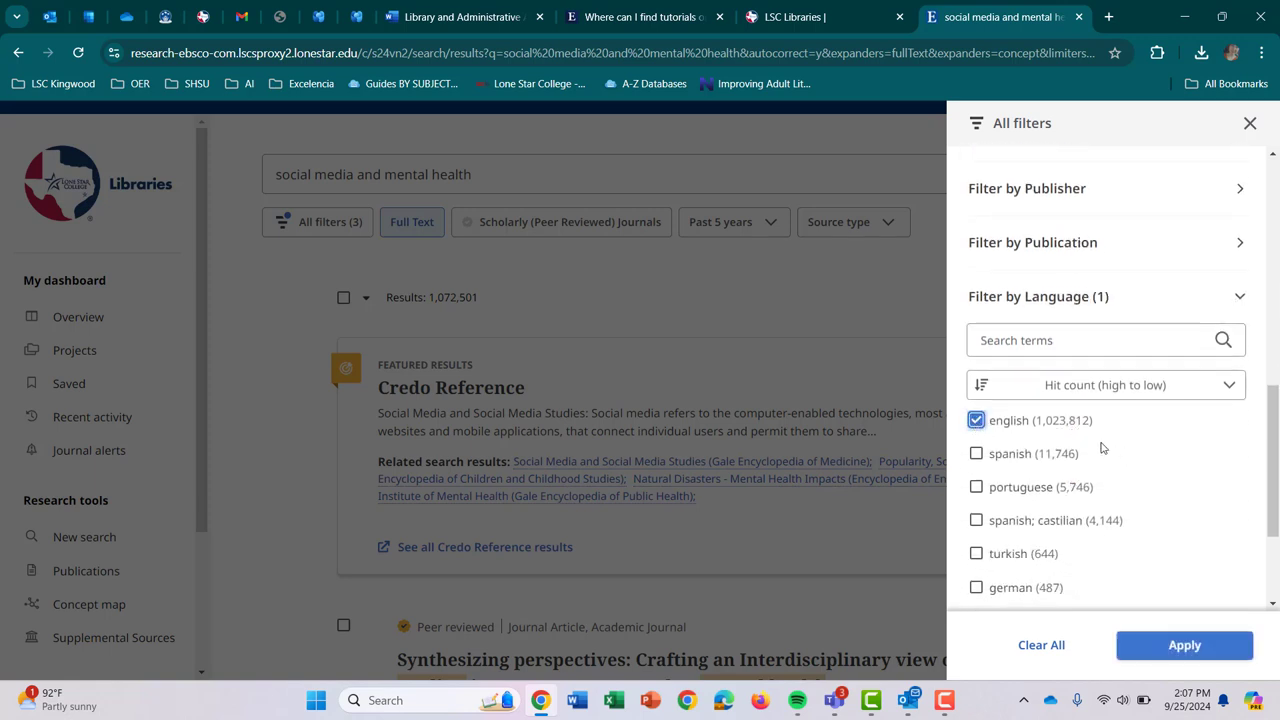
scroll(1101, 448, down, 1)
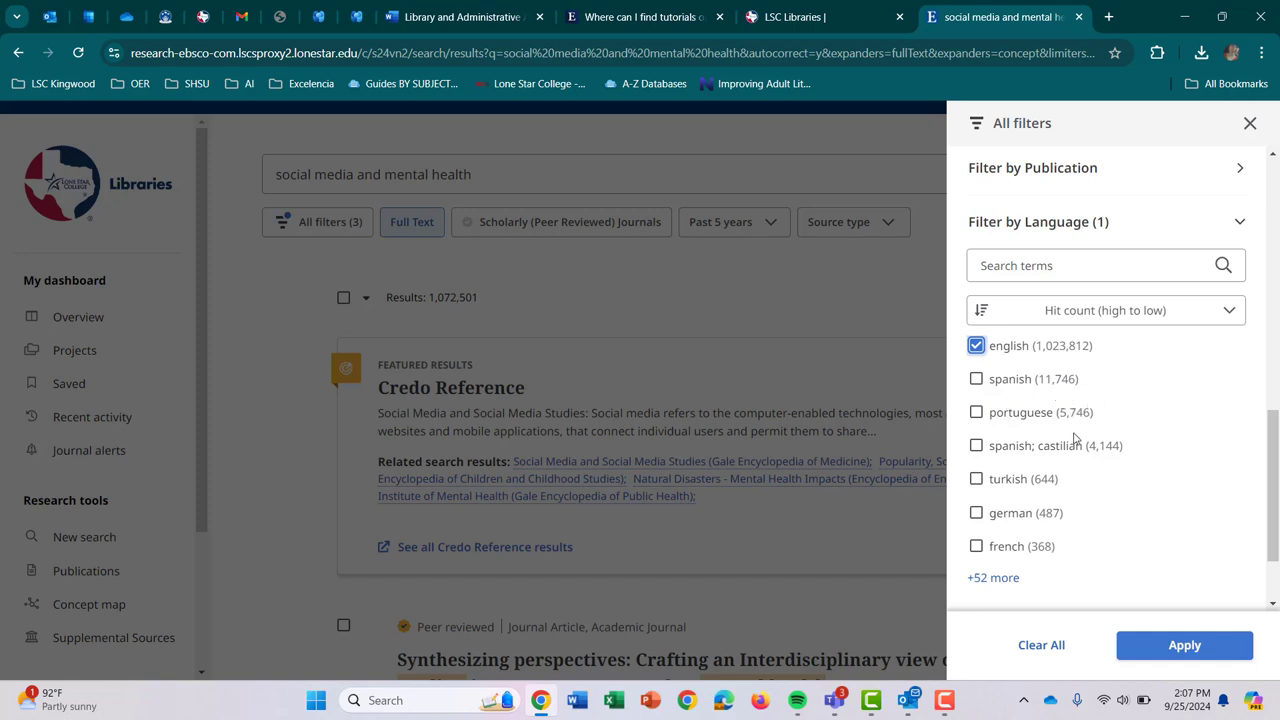
scroll(1153, 381, up, 2)
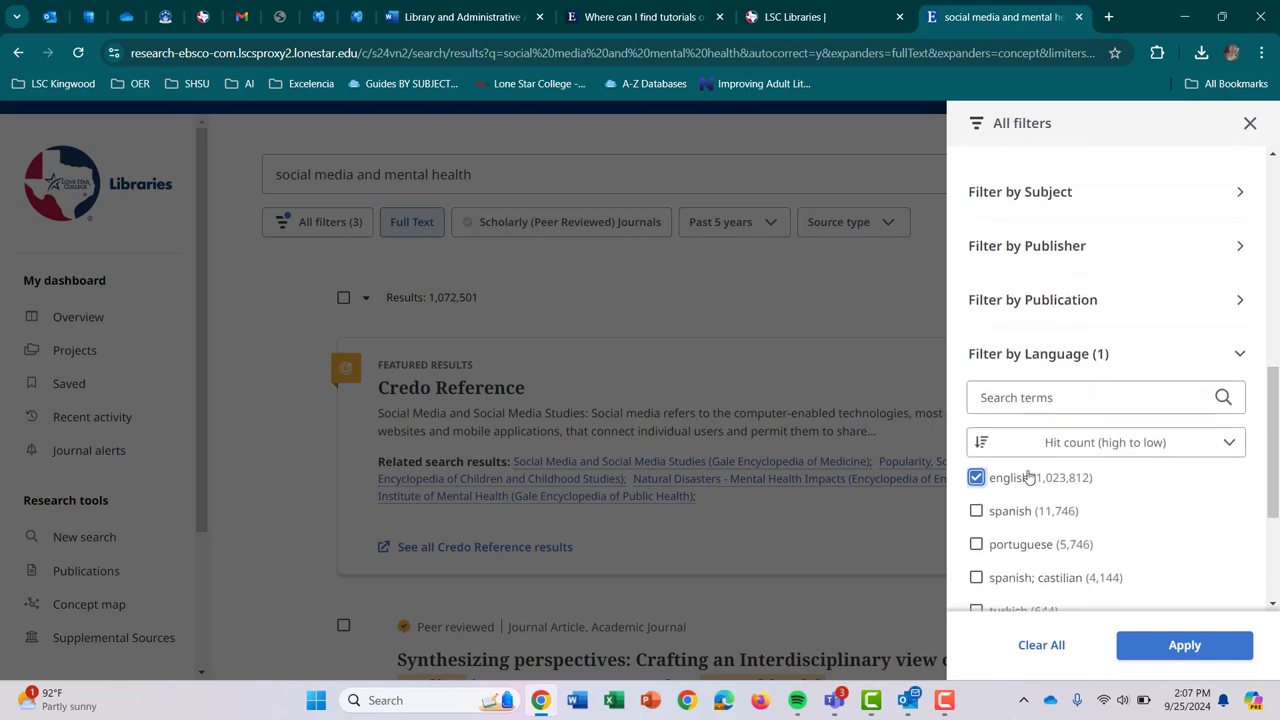
click(1188, 355)
- Add Academic Journals and News source types and apply, leaving 873,019 results
scroll(1152, 307, up, 2)
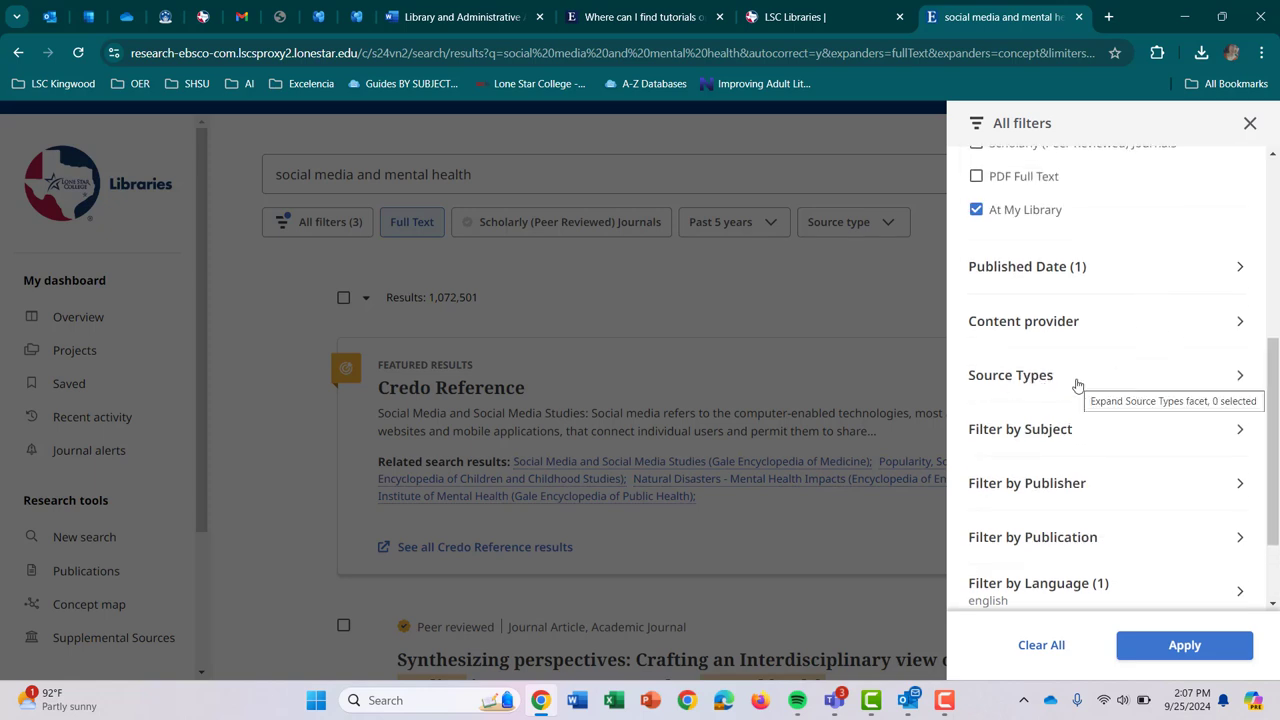
click(1077, 386)
scroll(1077, 386, down, 2)
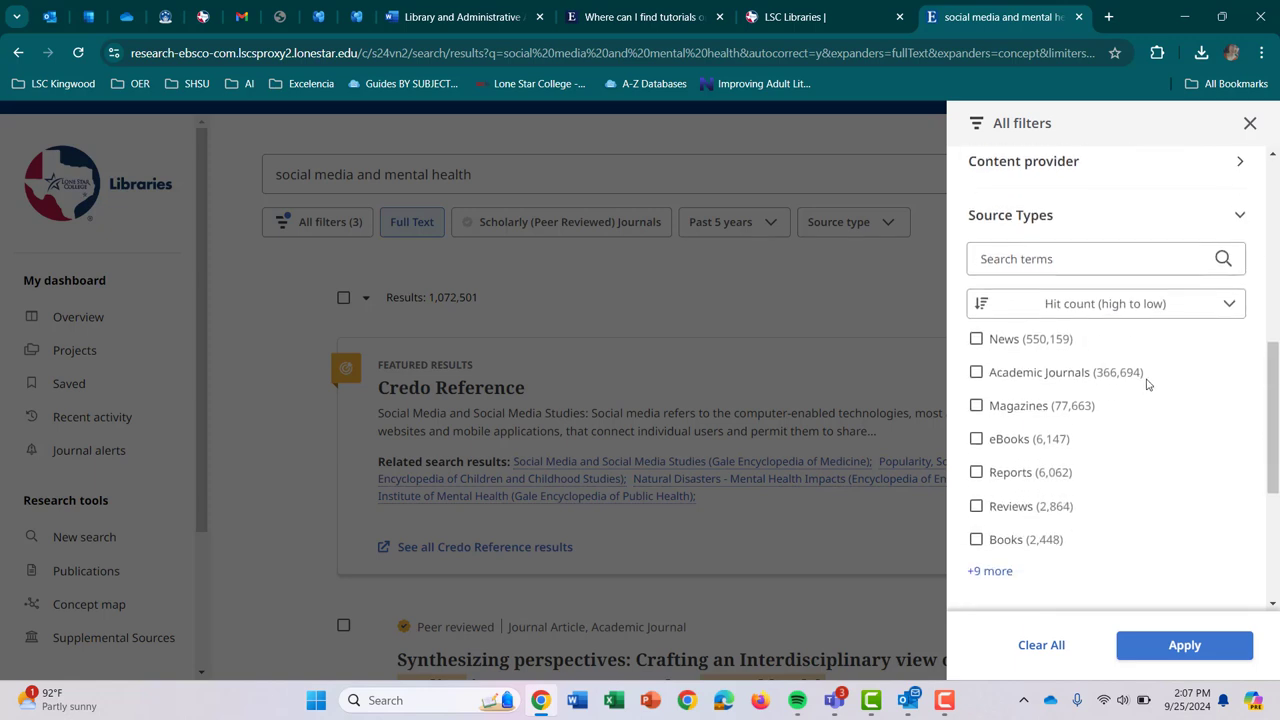
click(977, 375)
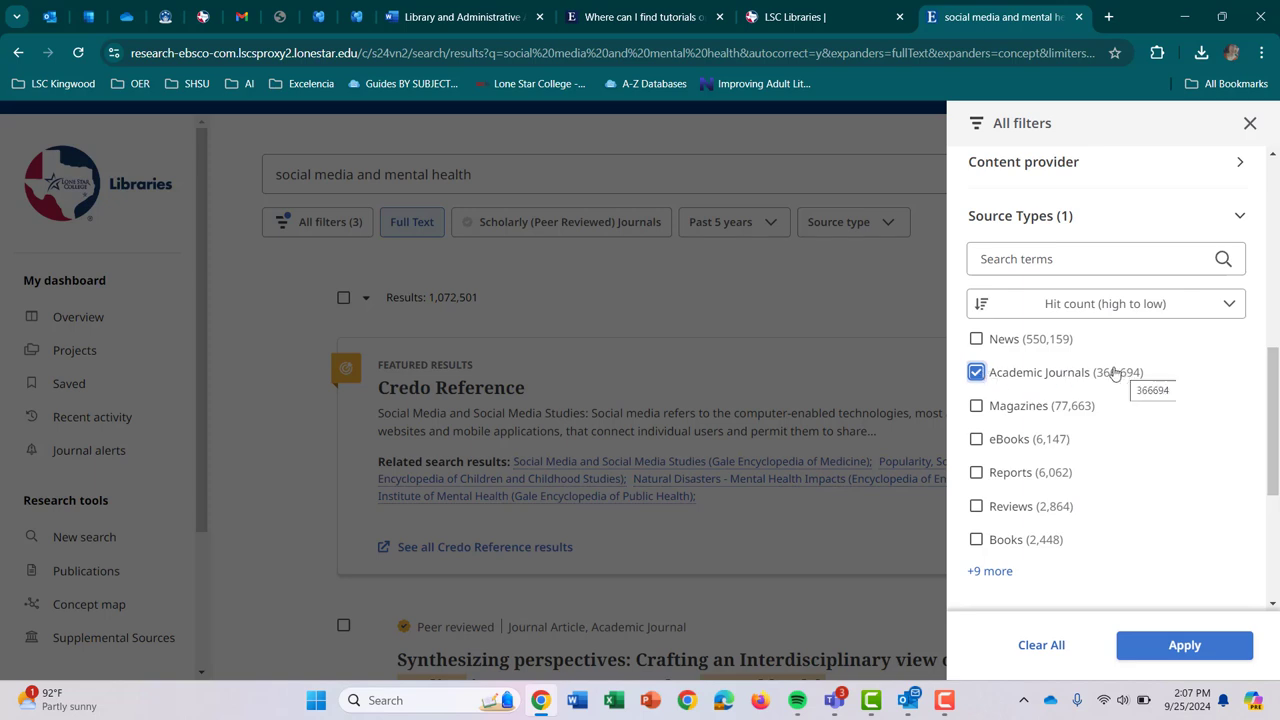
click(975, 341)
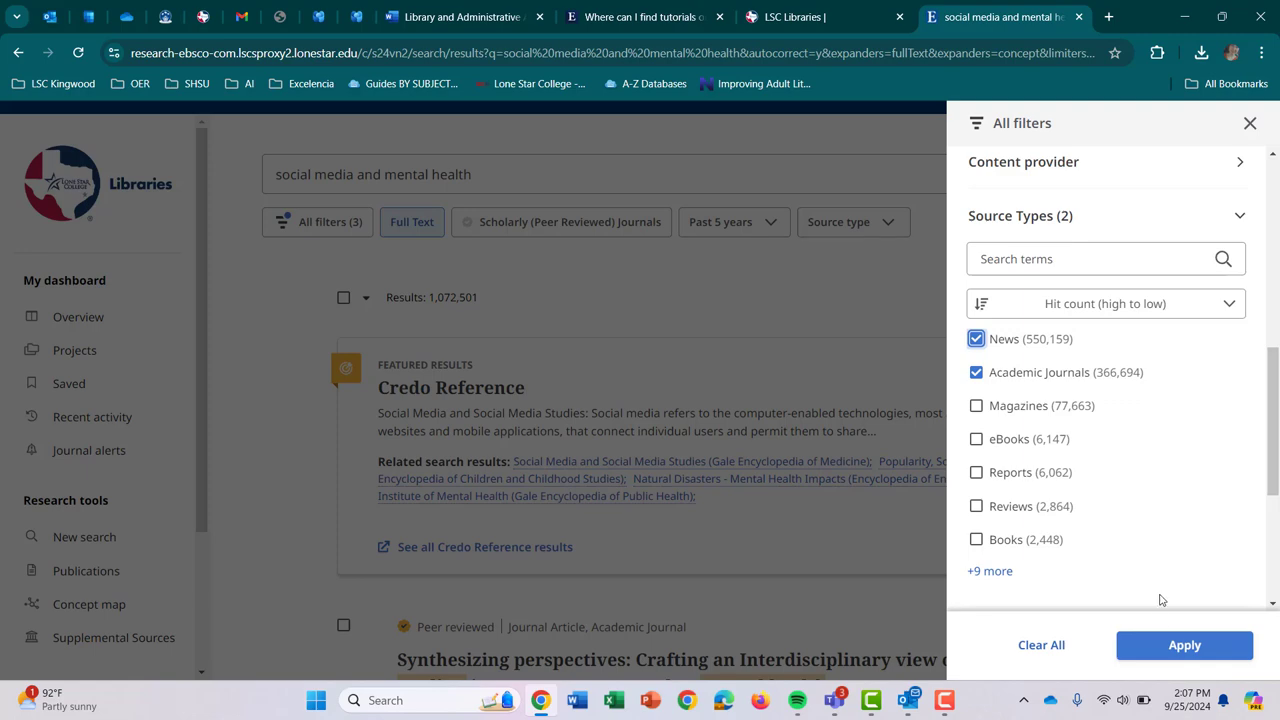
click(1164, 653)
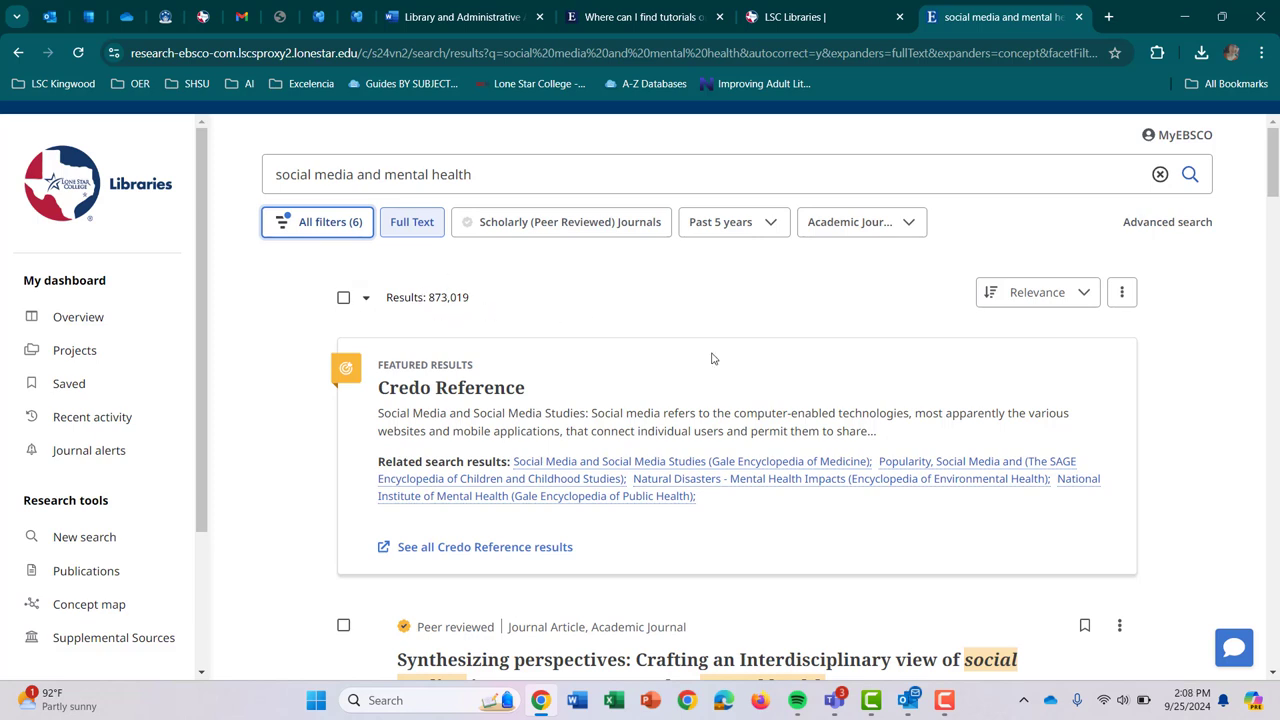
scroll(712, 358, down, 1)
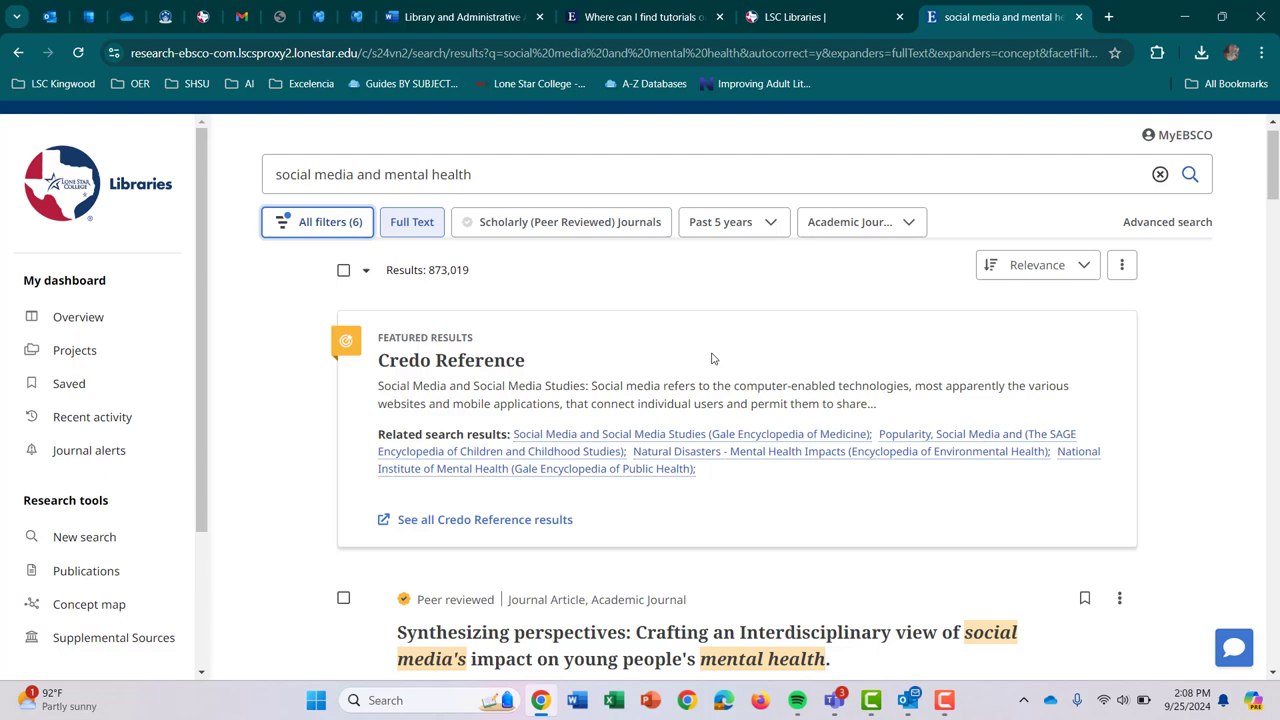
scroll(712, 358, down, 2)
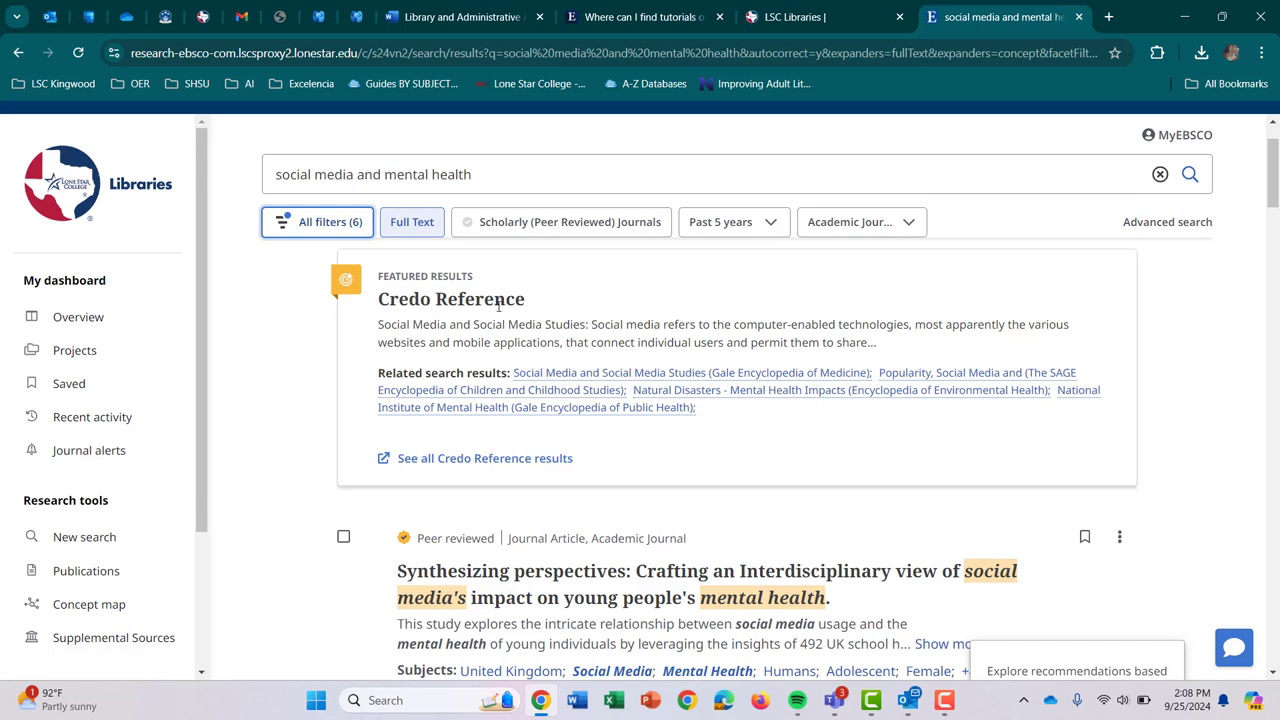
click(650, 307)
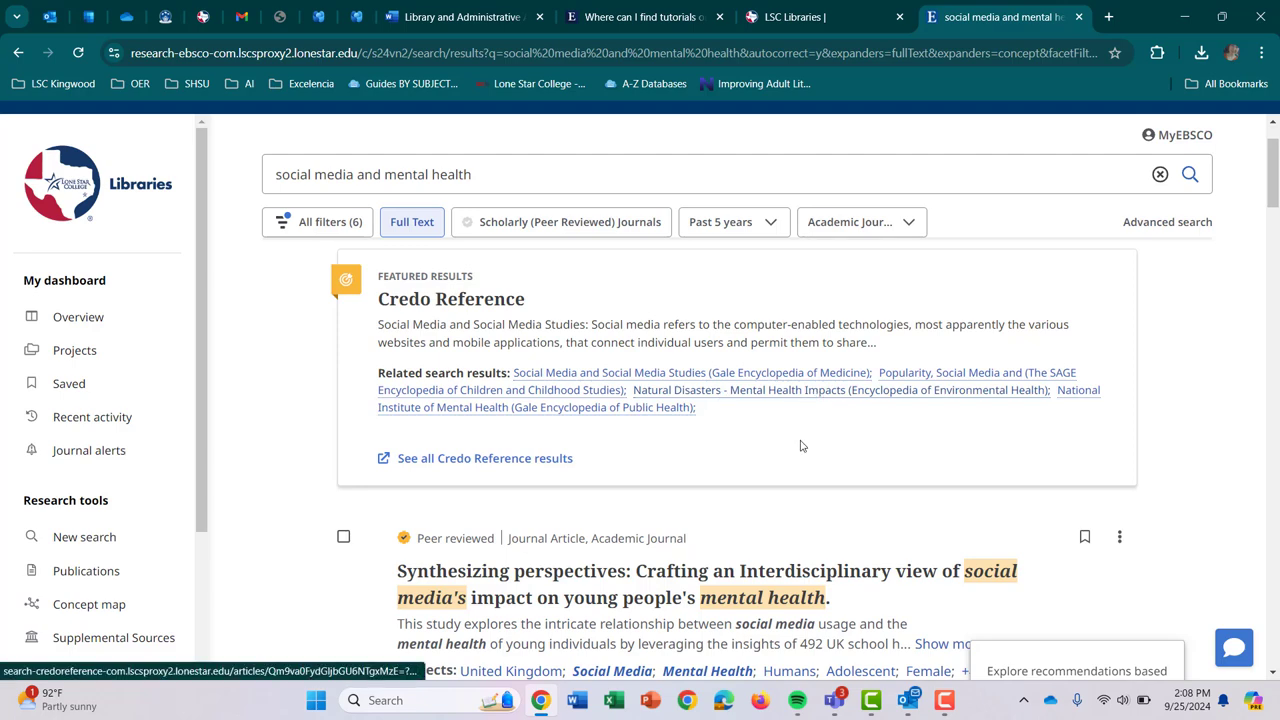
scroll(800, 446, down, 3)
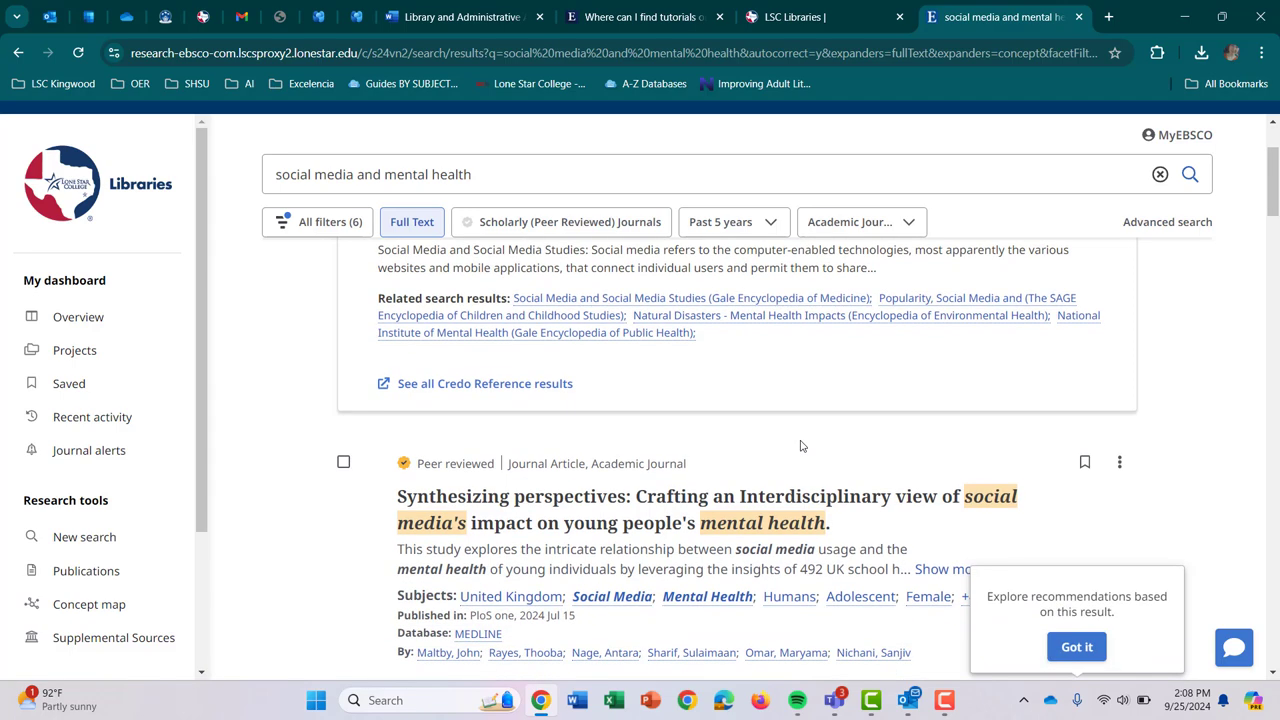
scroll(800, 446, down, 2)
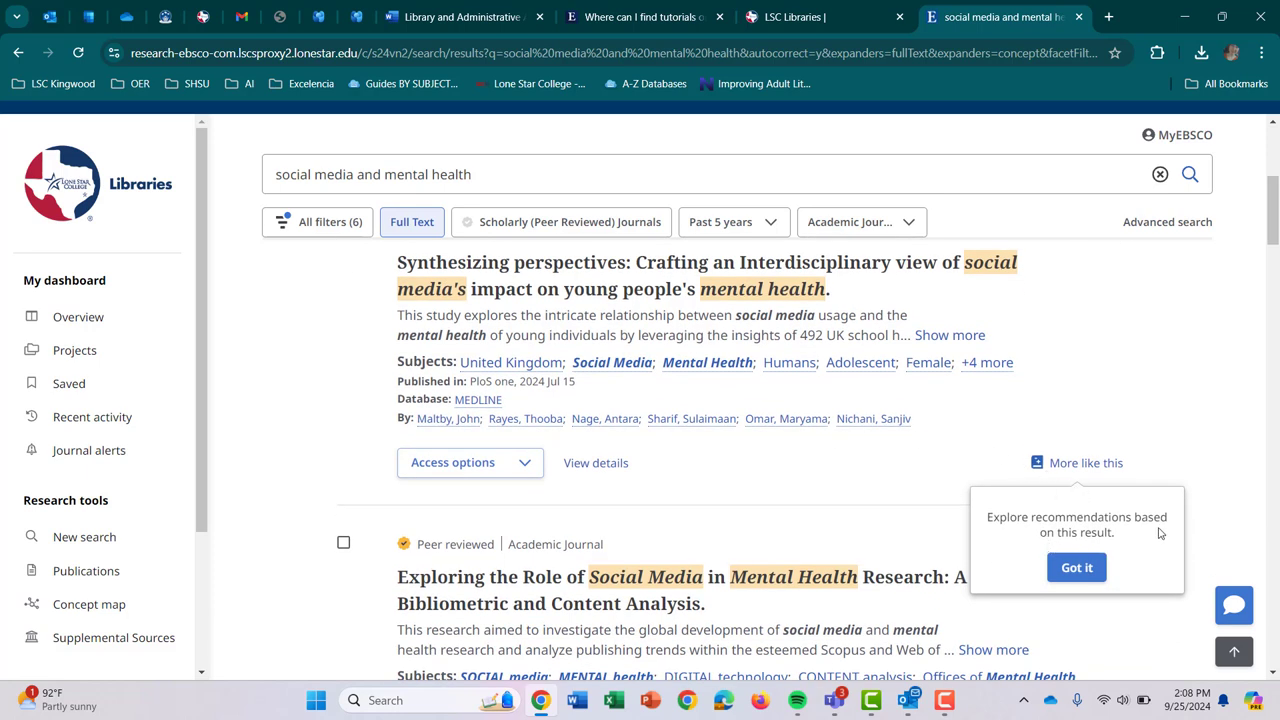
click(1083, 568)
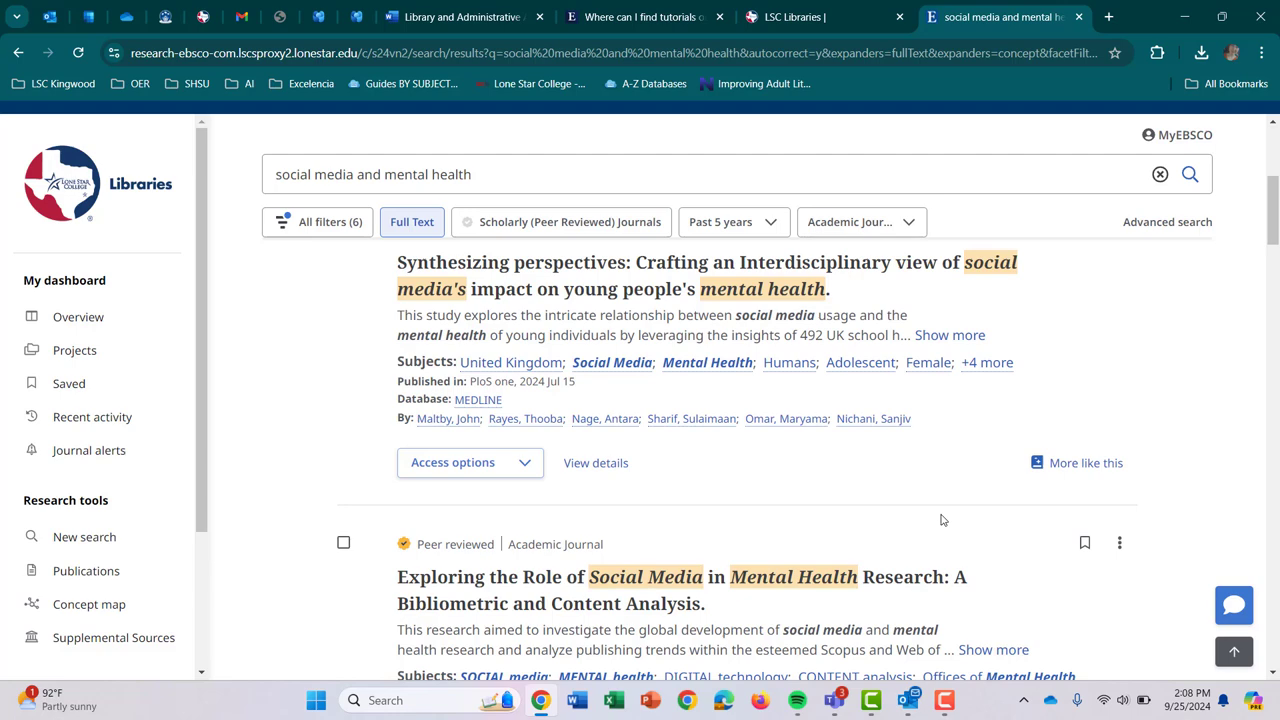
scroll(942, 518, down, 2)
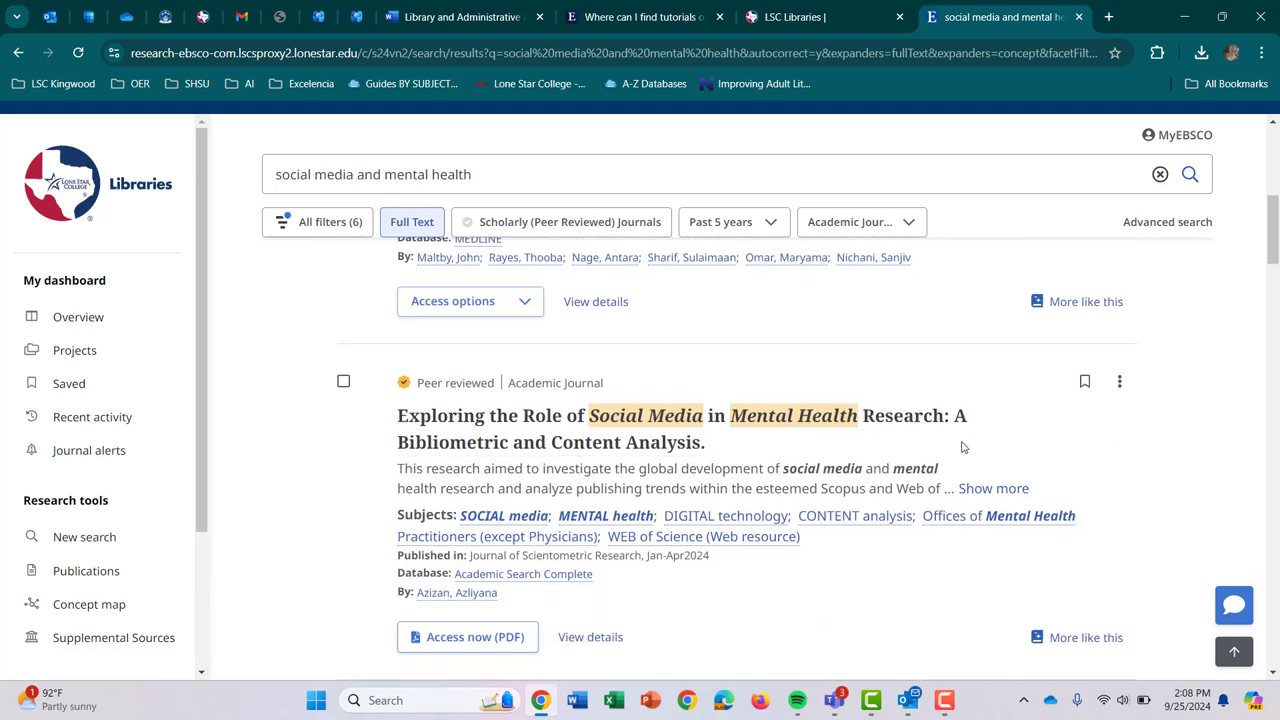
scroll(977, 415, down, 3)
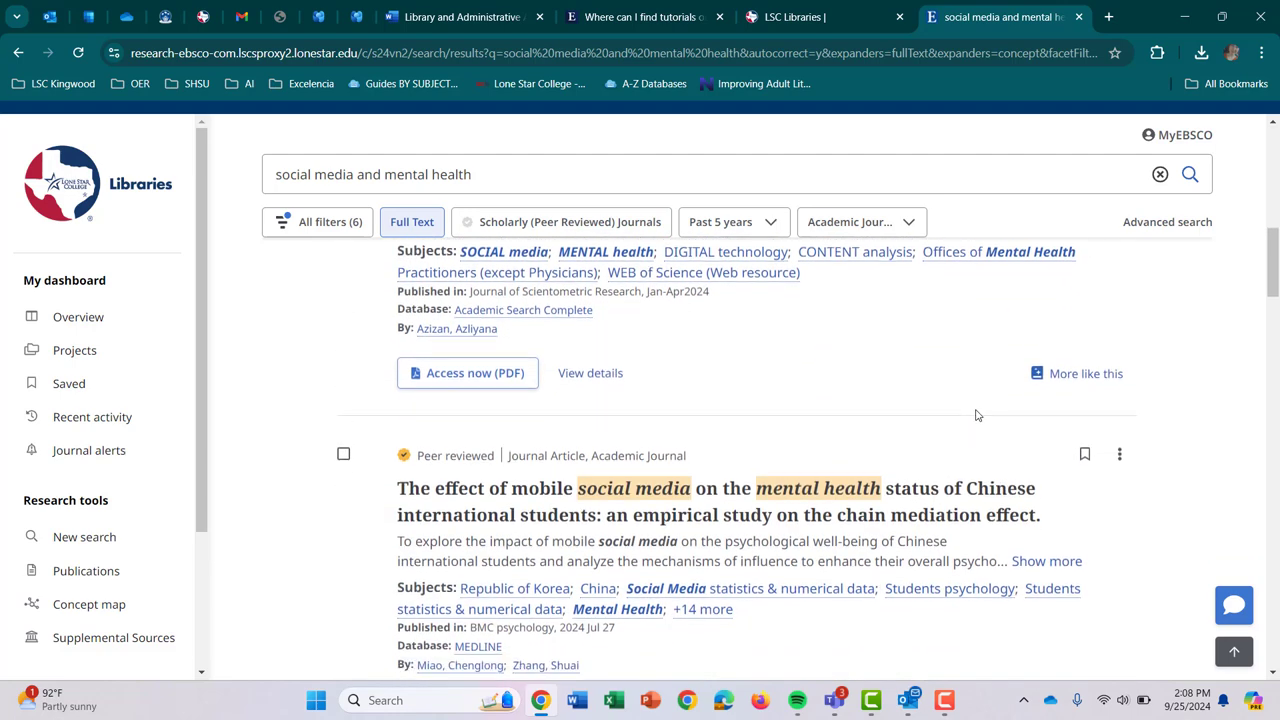
scroll(978, 410, down, 3)
scroll(981, 400, down, 2)
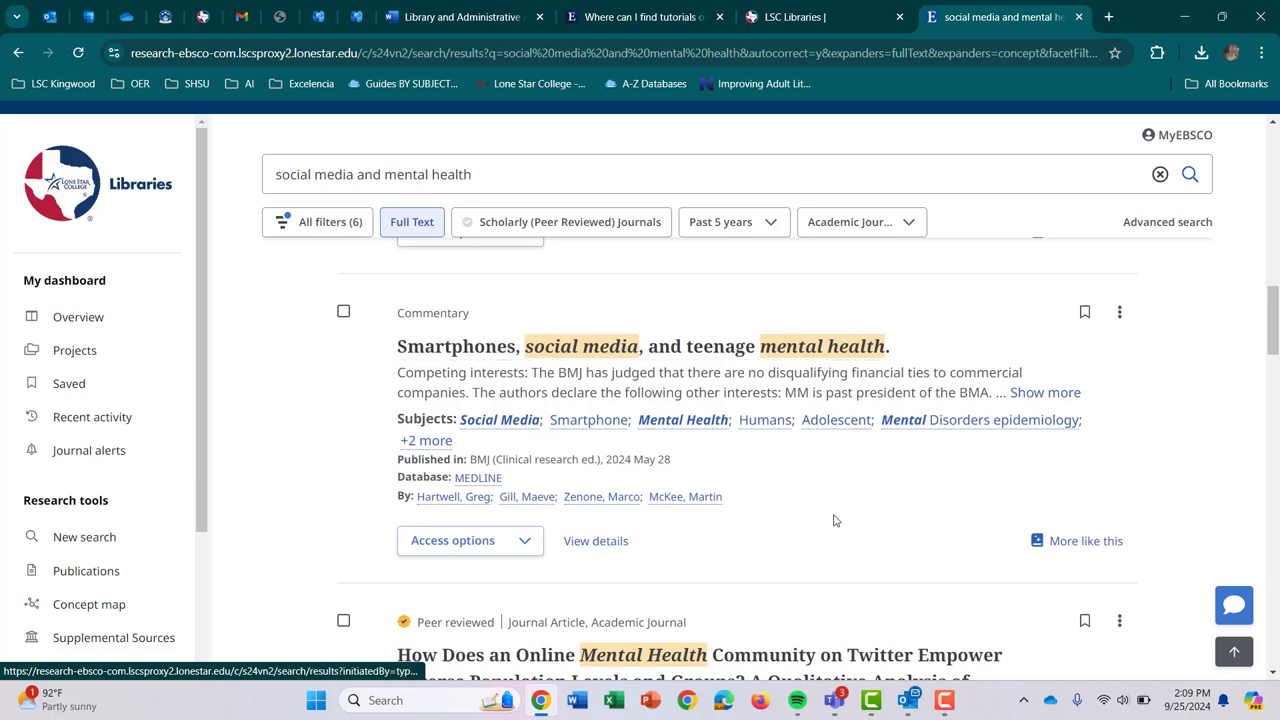
- Scroll the results to the 2024 BMC Psychology review on mental ill-health representation on social media
scroll(835, 520, down, 1)
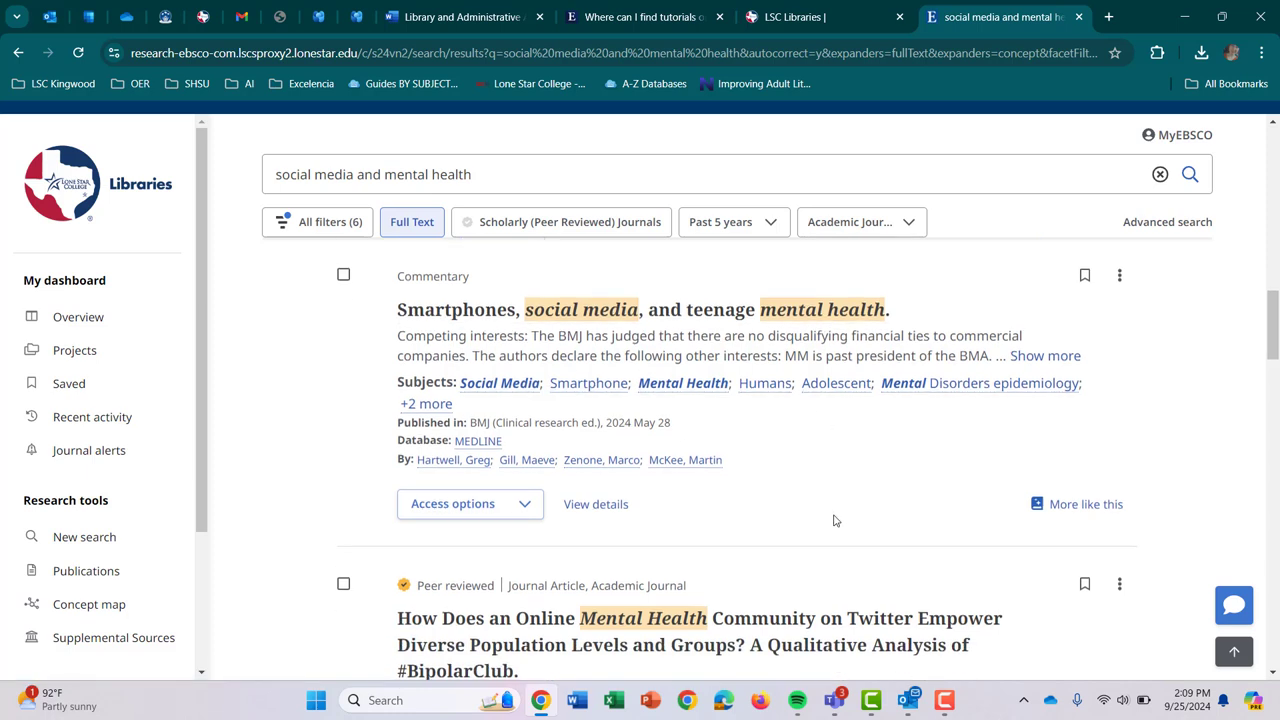
scroll(836, 515, down, 2)
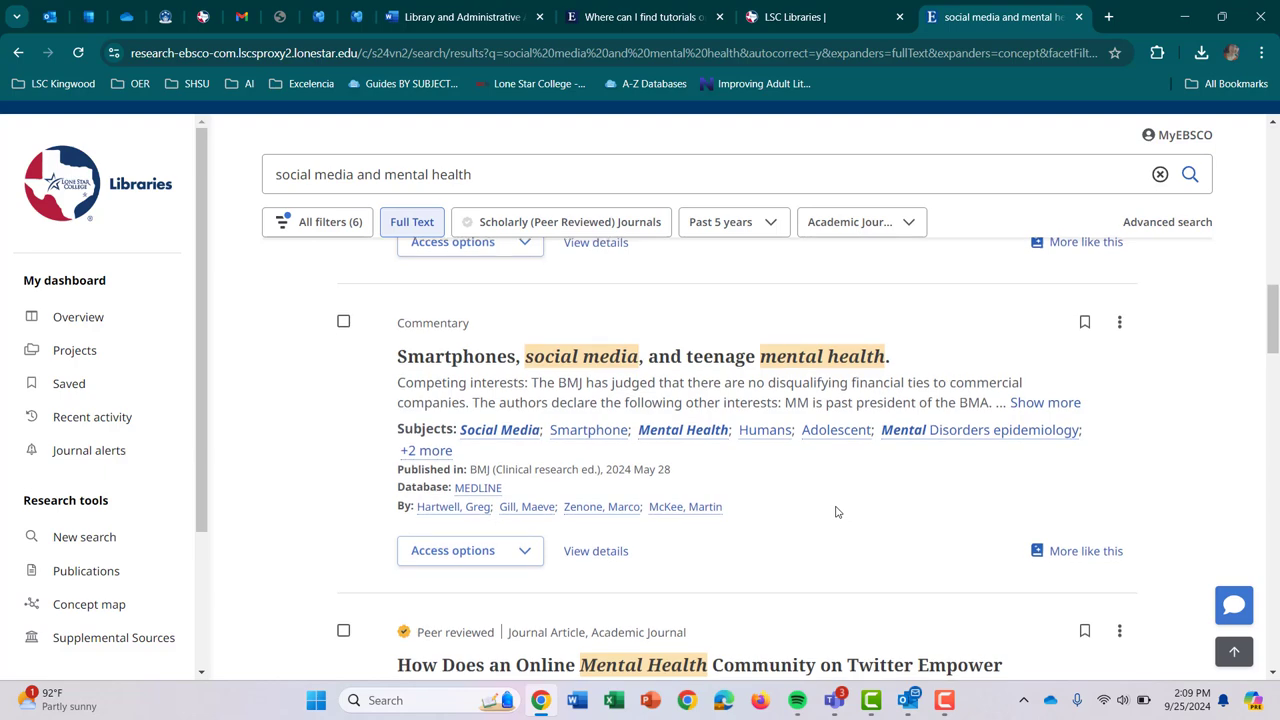
scroll(837, 486, up, 3)
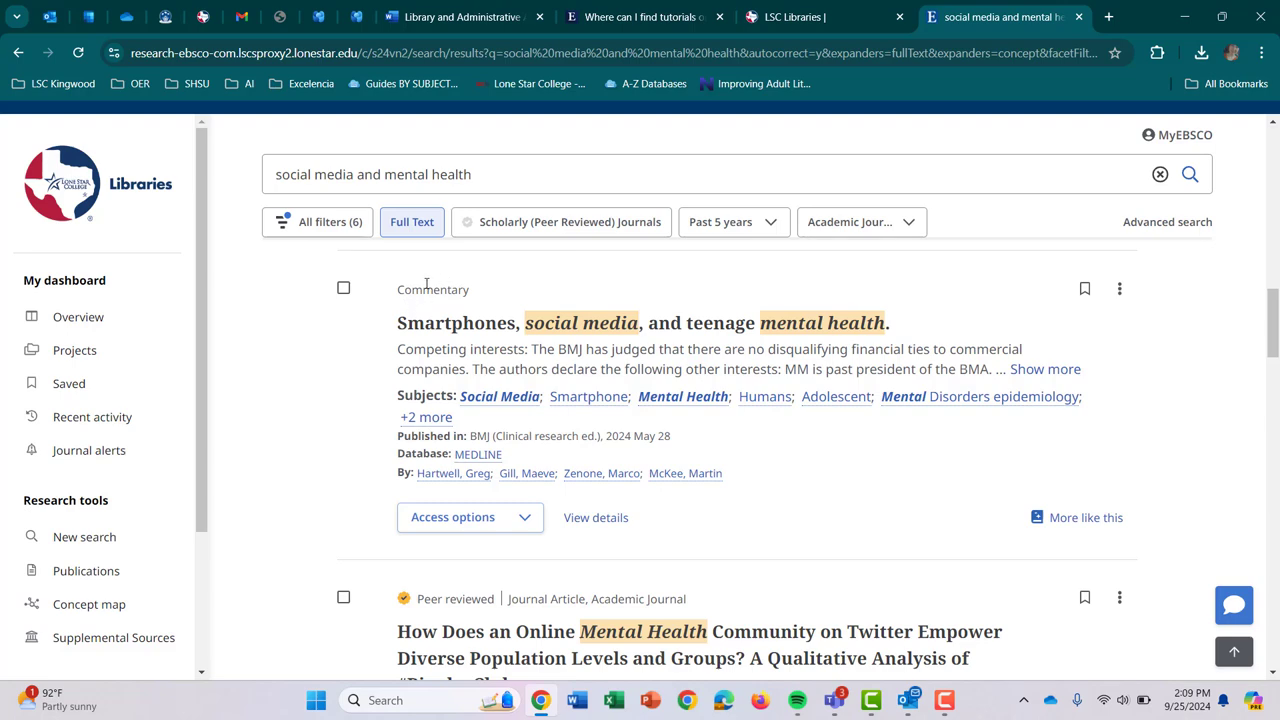
scroll(659, 555, down, 1)
scroll(659, 555, down, 3)
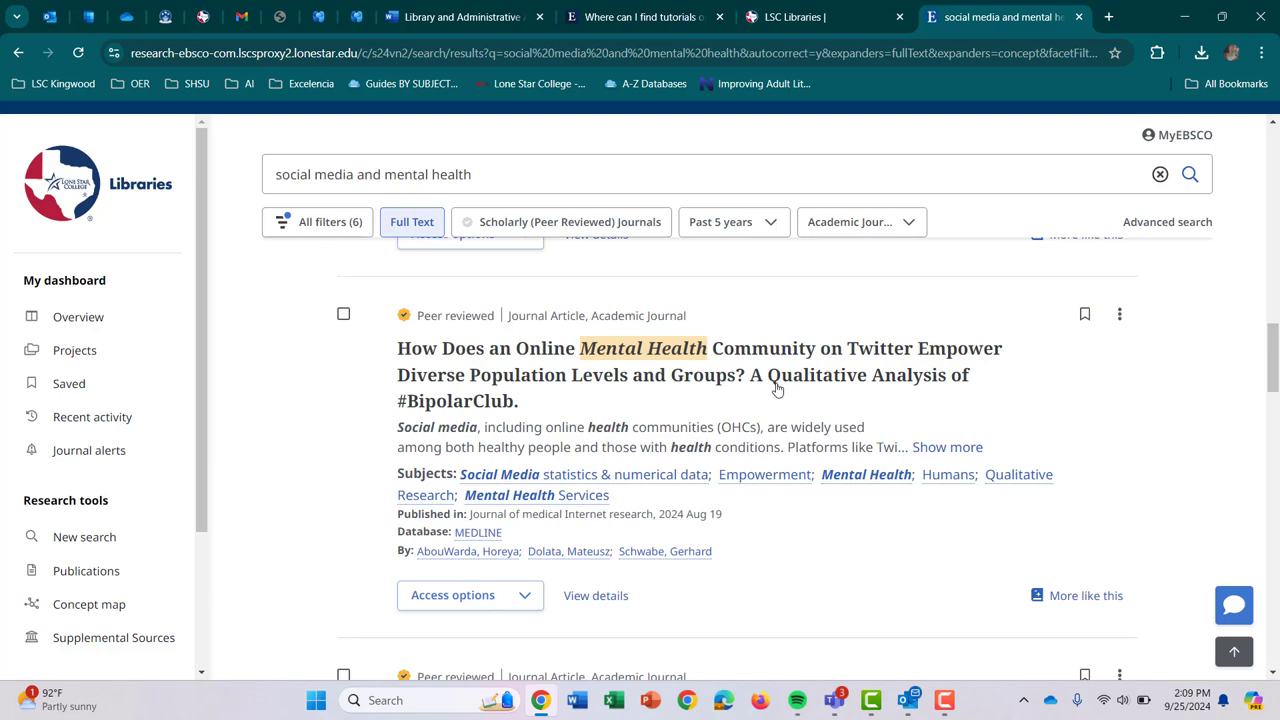
drag(796, 463, 832, 350)
scroll(835, 358, down, 3)
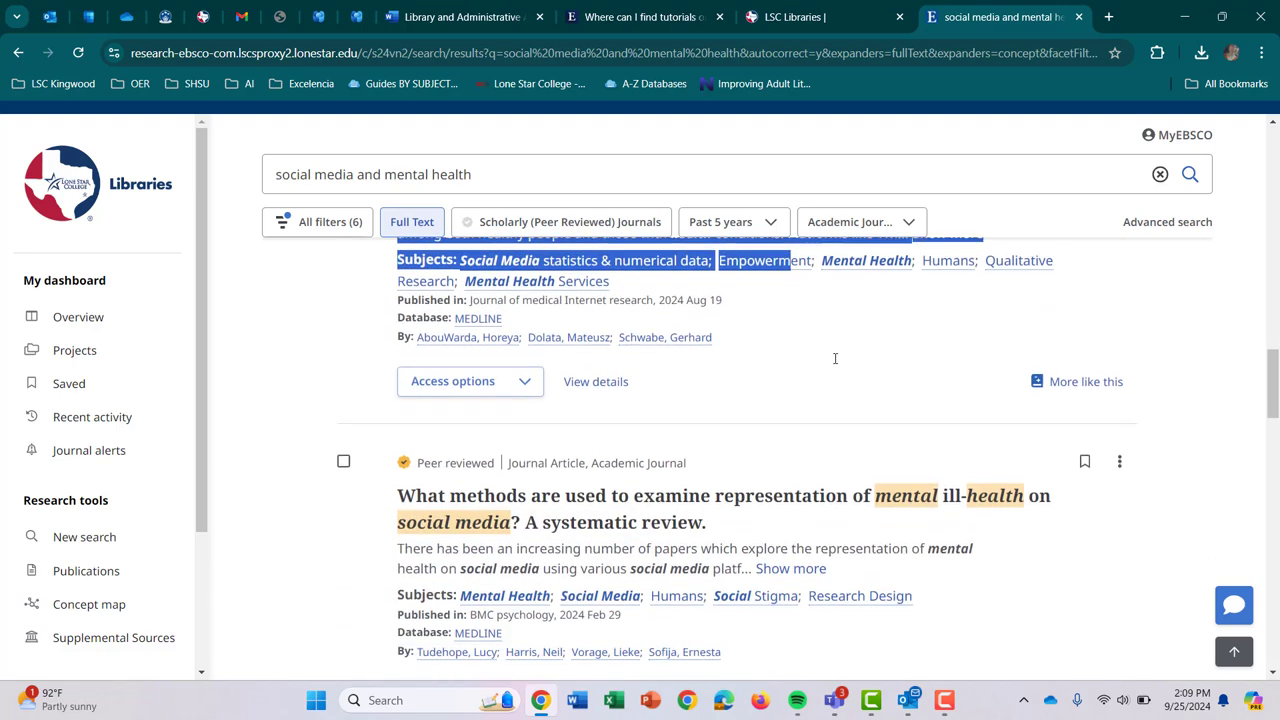
scroll(836, 355, down, 1)
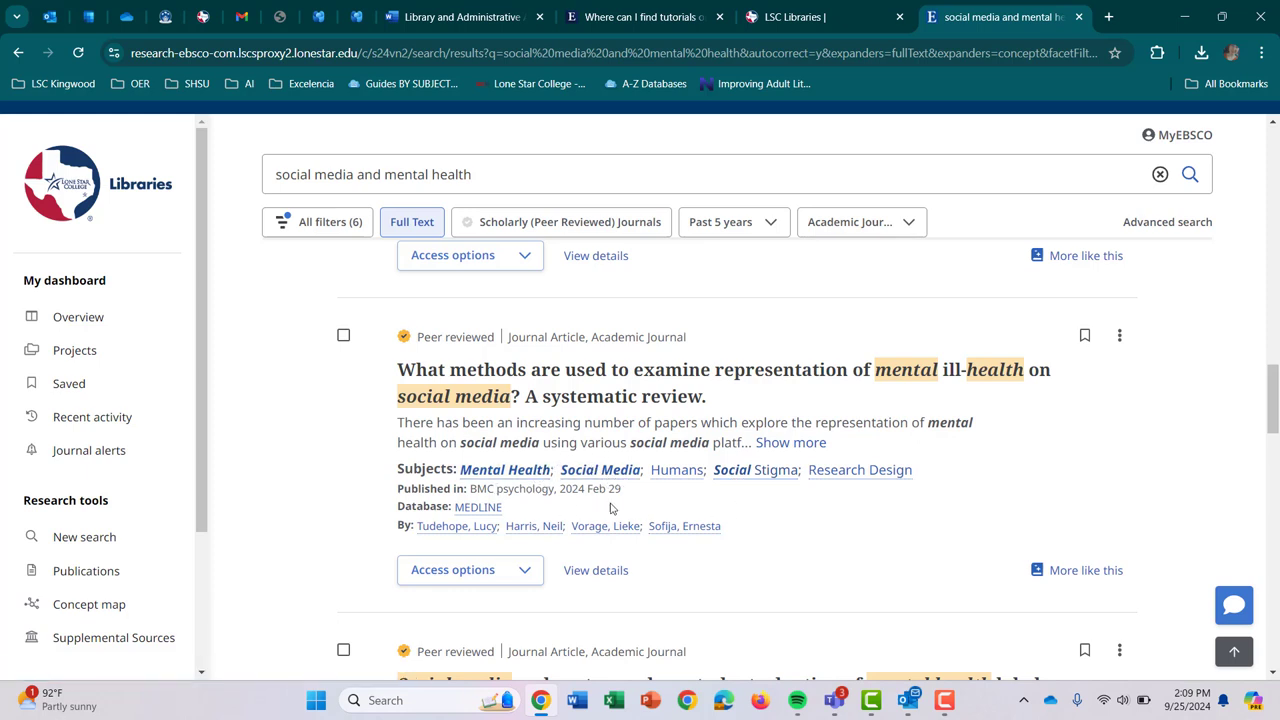
scroll(611, 508, down, 1)
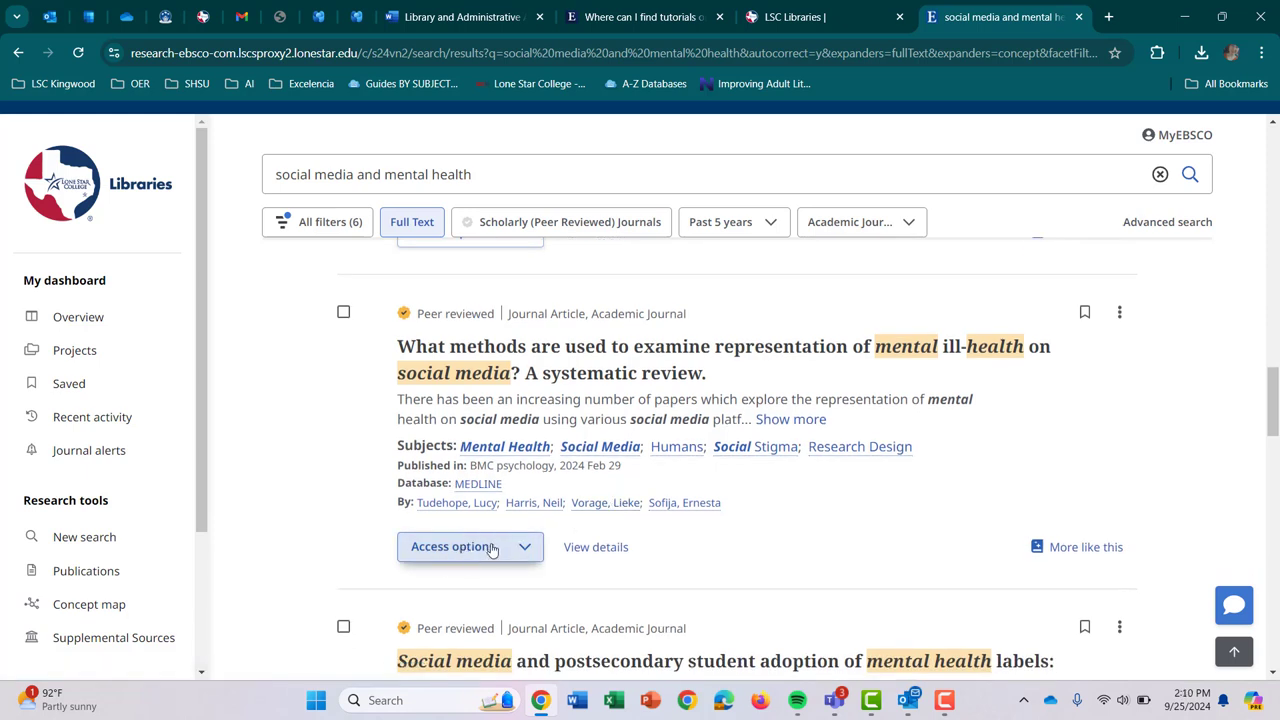
- Look up the systematic review's full text through Full Text Finder in Access options
click(526, 552)
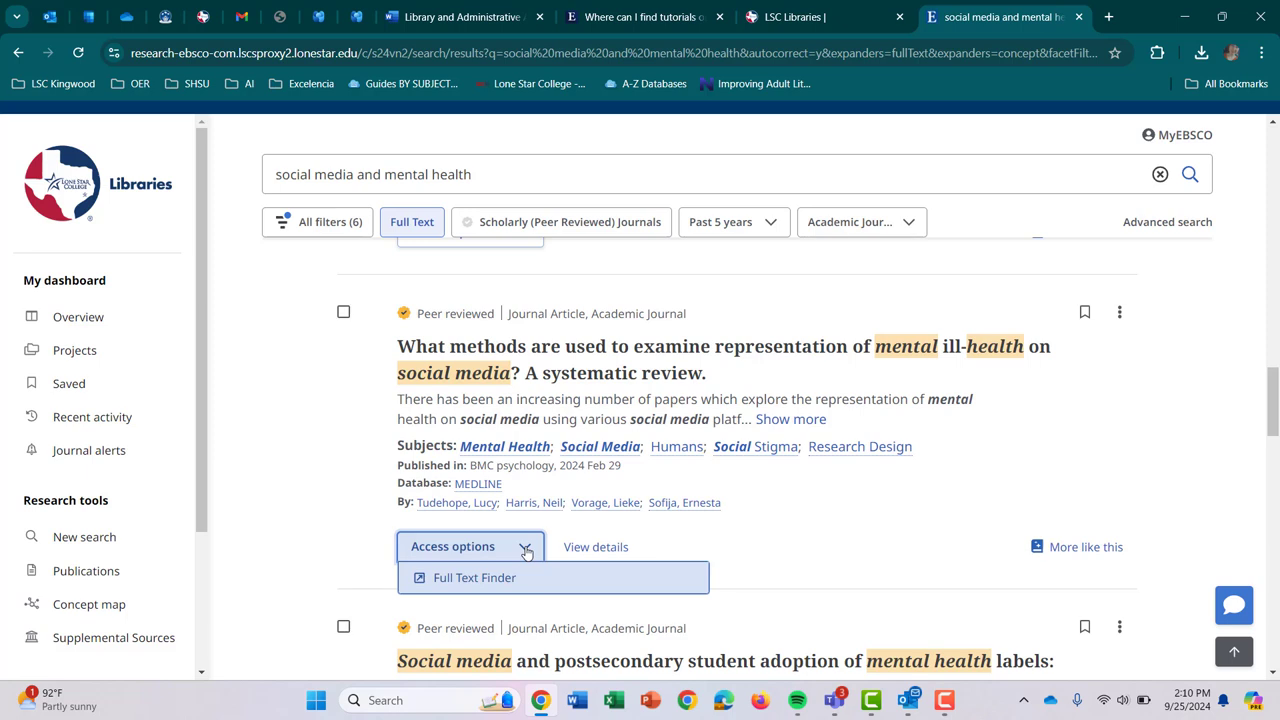
click(485, 590)
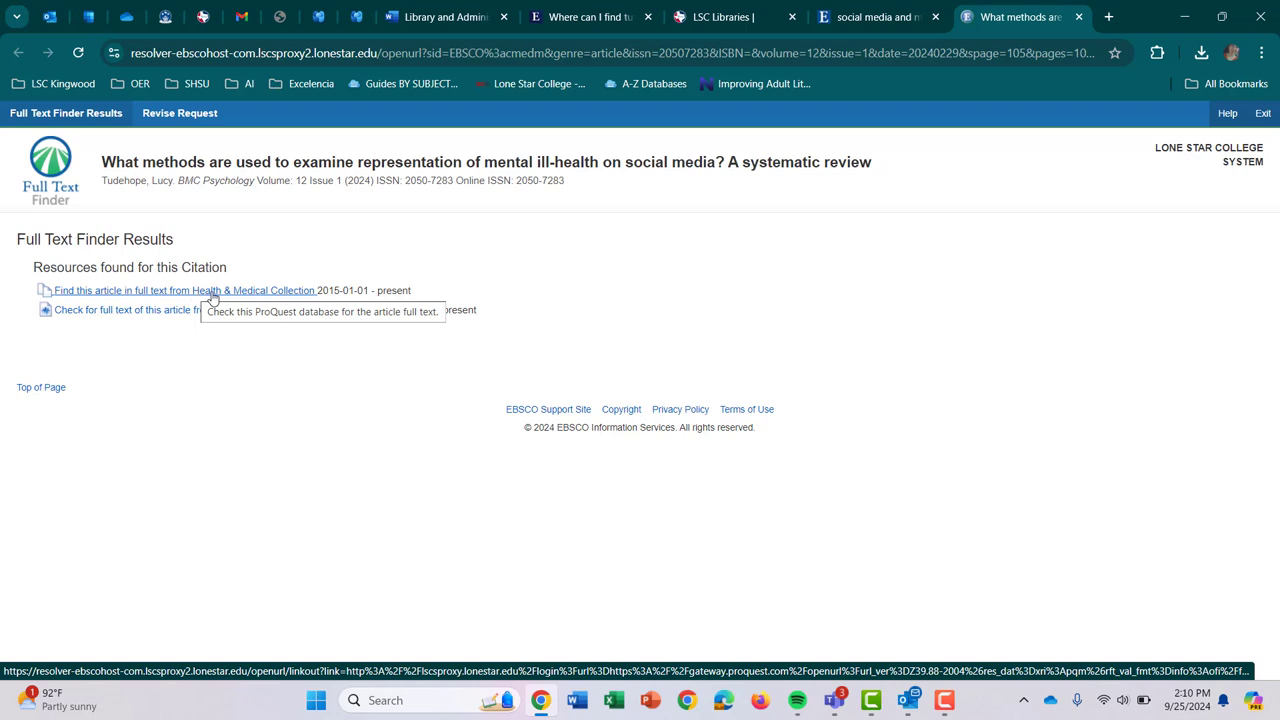
- Open the article's full text from Health & Medical Collection via myLoneStar Login
click(212, 291)
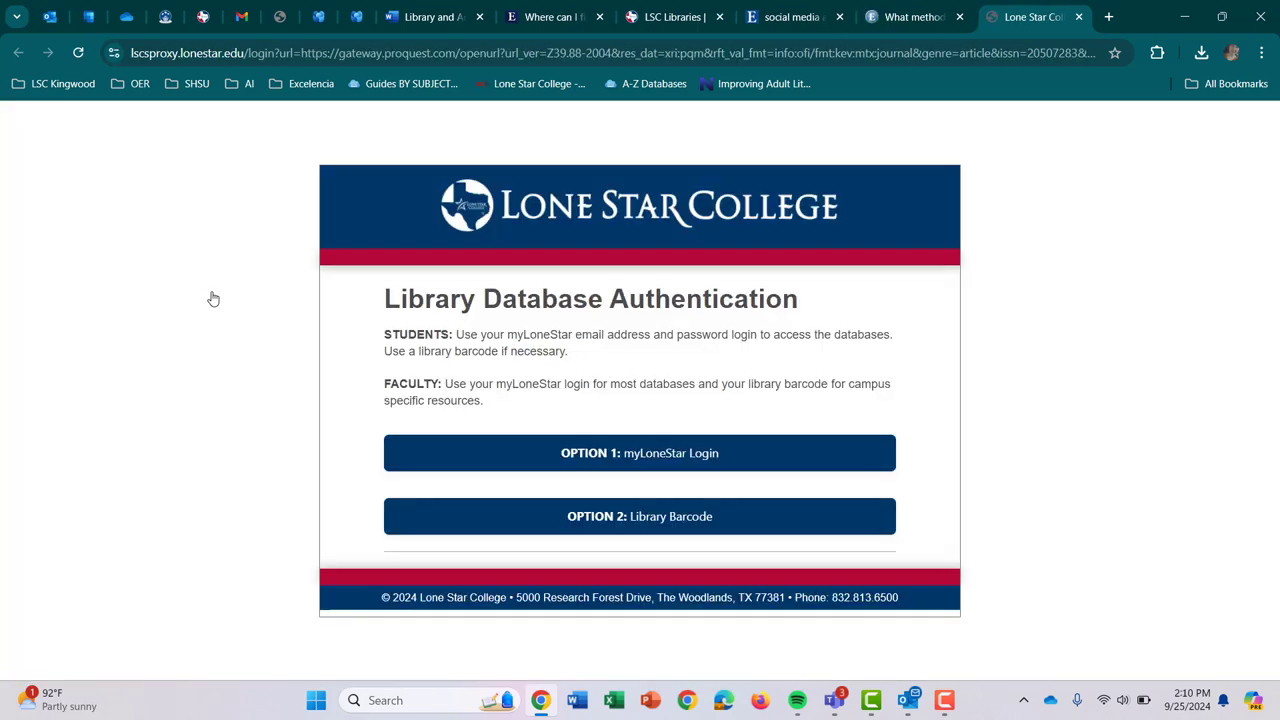
click(659, 457)
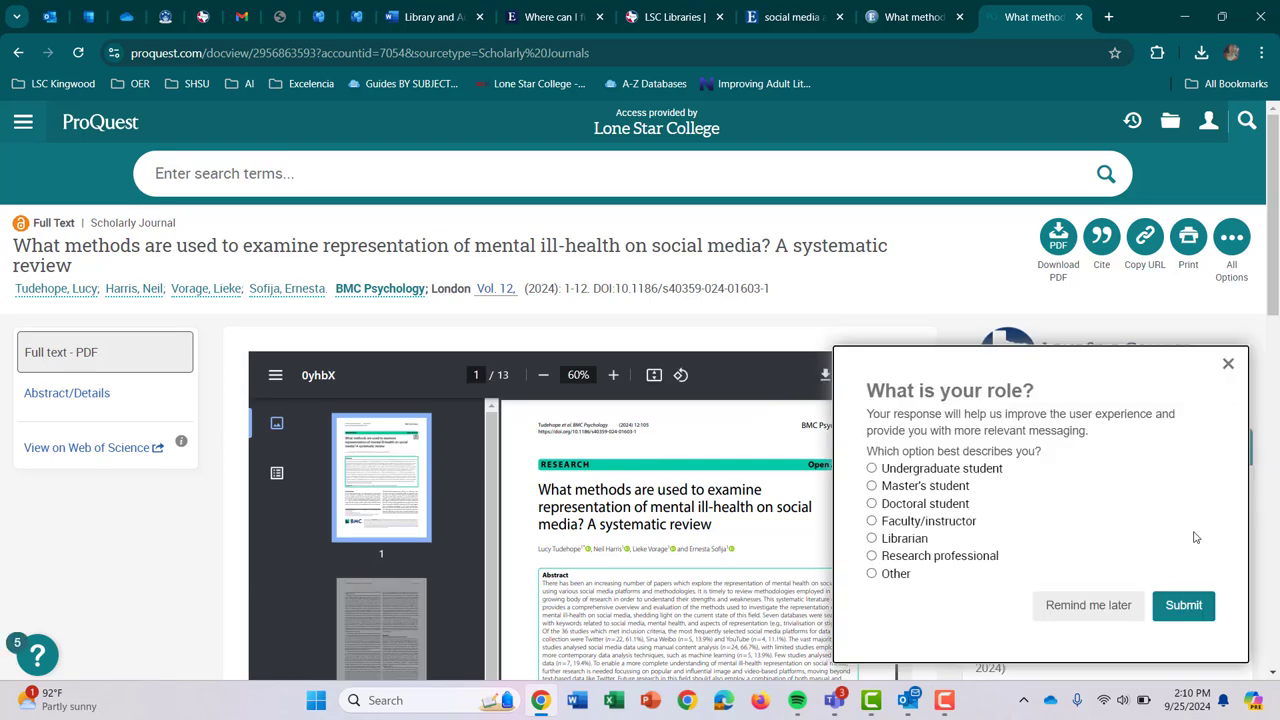
- Dismiss the 'What is your role?' survey and scroll through the article's 13-page PDF
click(1228, 363)
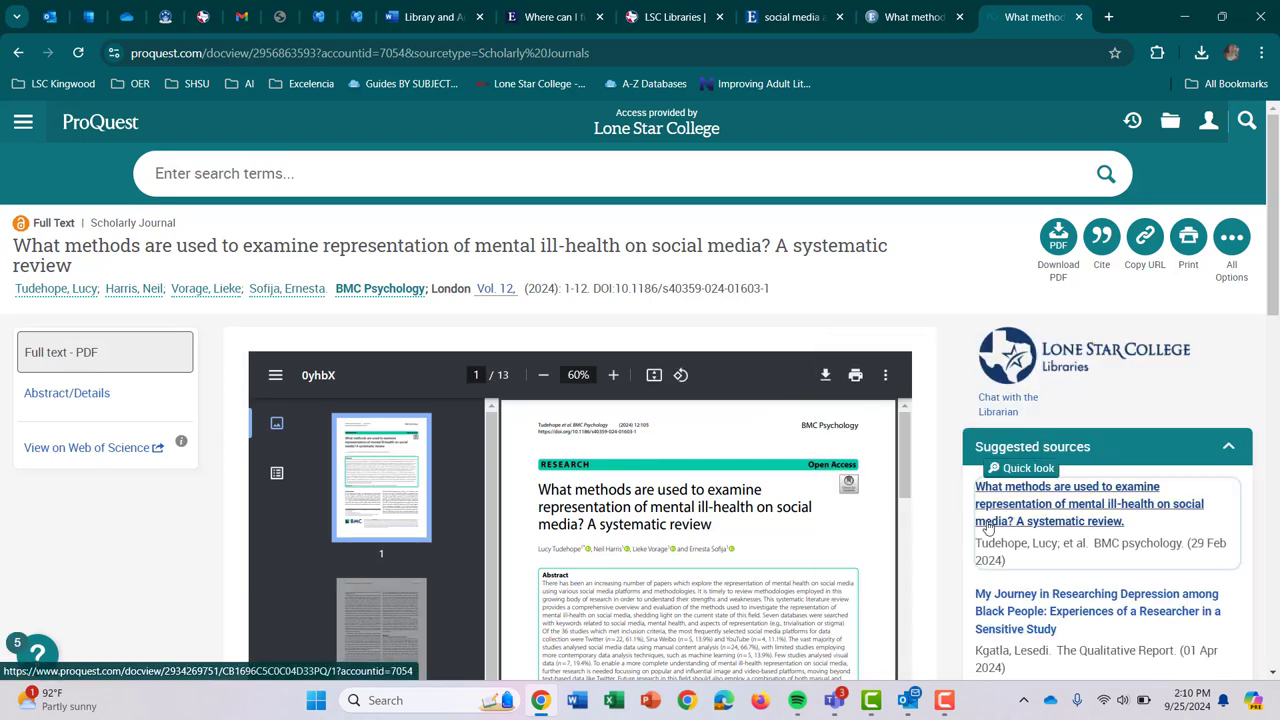
scroll(940, 563, down, 3)
scroll(940, 567, down, 1)
scroll(940, 567, up, 3)
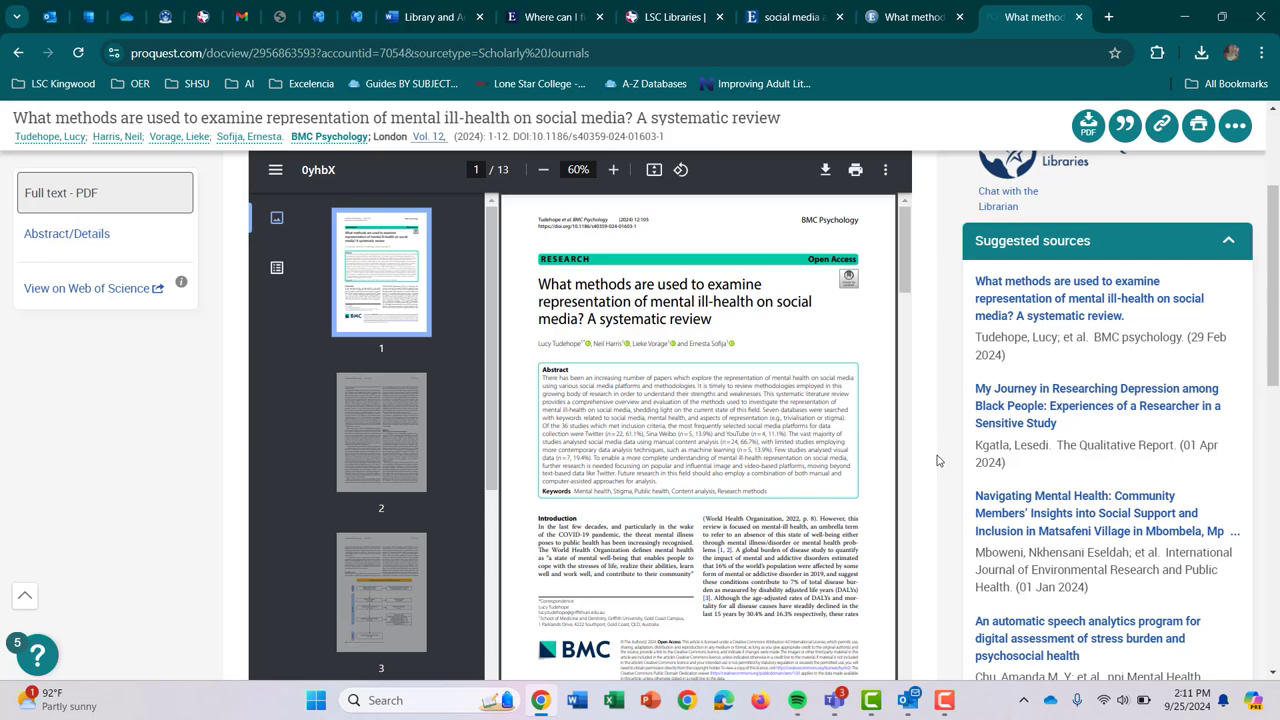
scroll(937, 460, up, 3)
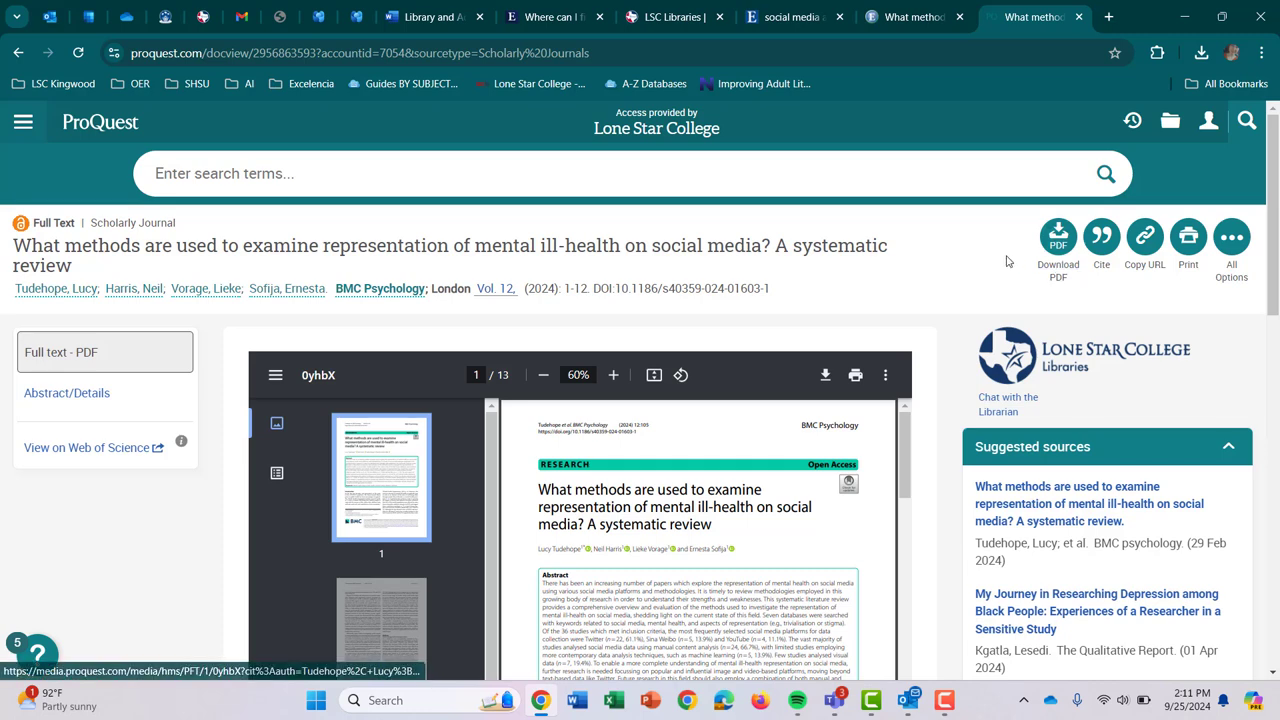
- Change the article's citation style from APA 7th to MLA 9th (basic), then close the Cite window
click(1102, 258)
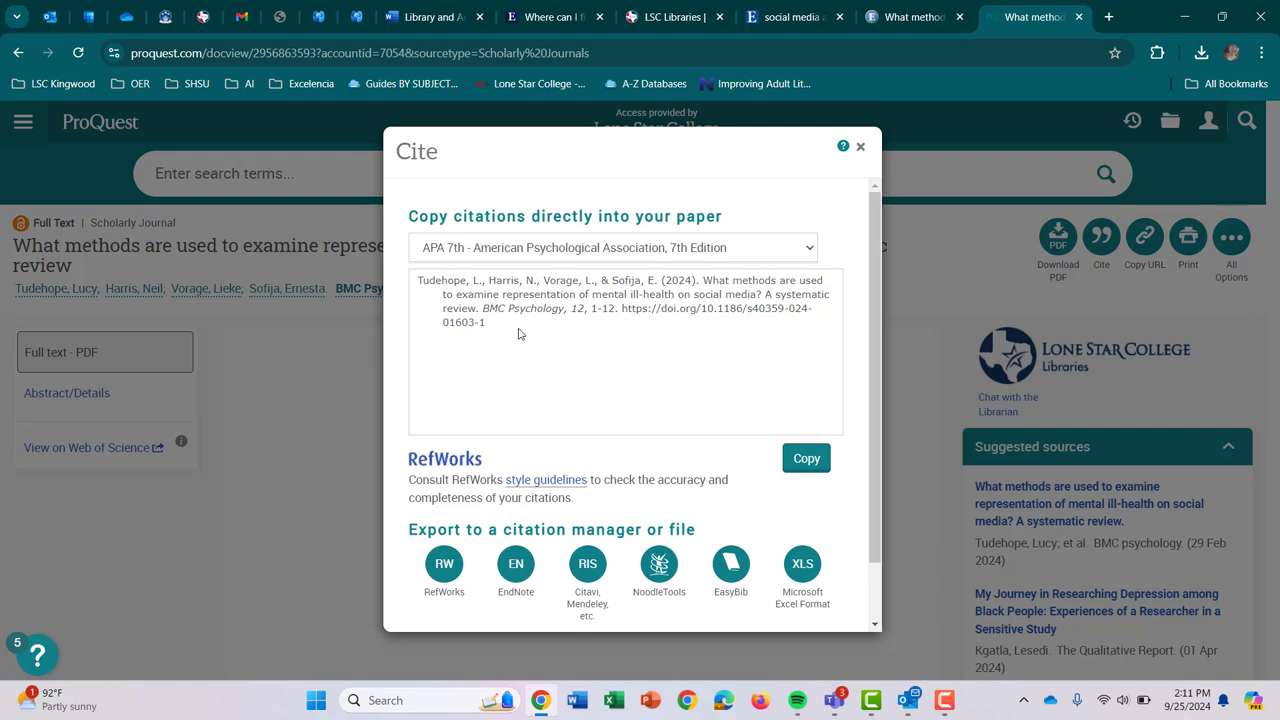
click(605, 252)
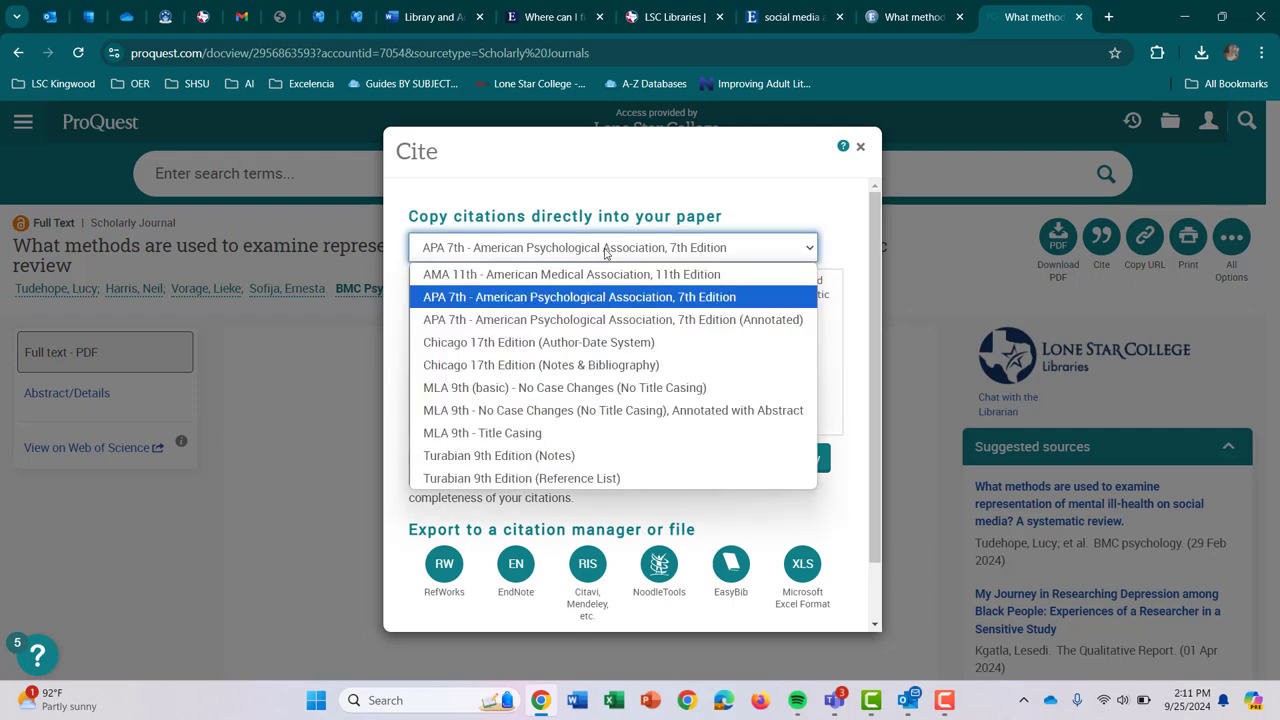
click(592, 389)
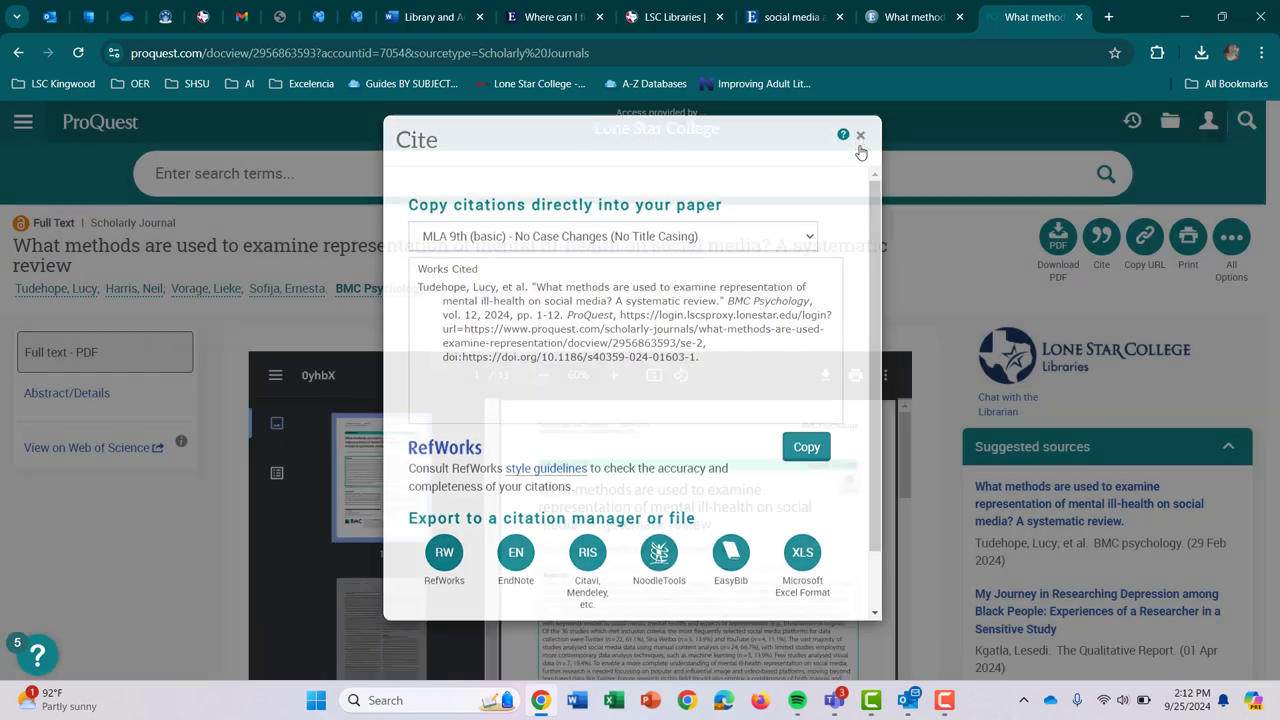
click(860, 151)
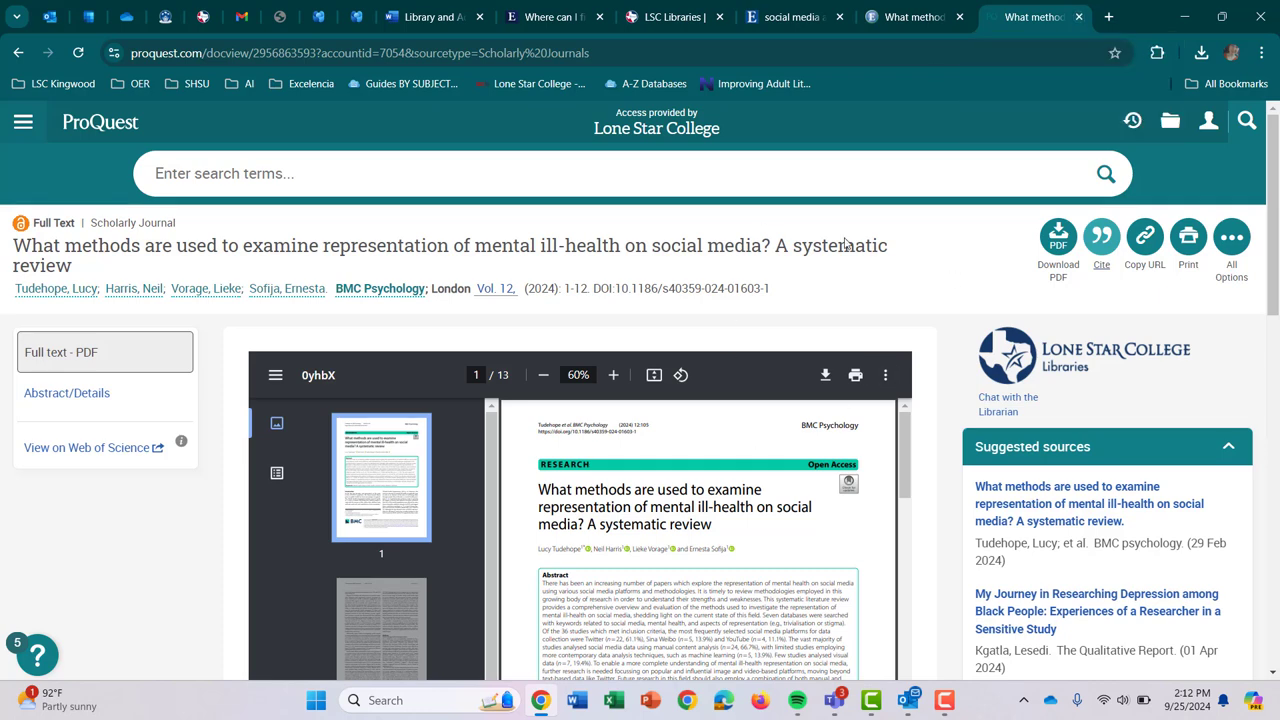
- Close the ProQuest and Full Text Finder tabs, then return to the top of the 873,019 EBSCO results
click(1079, 17)
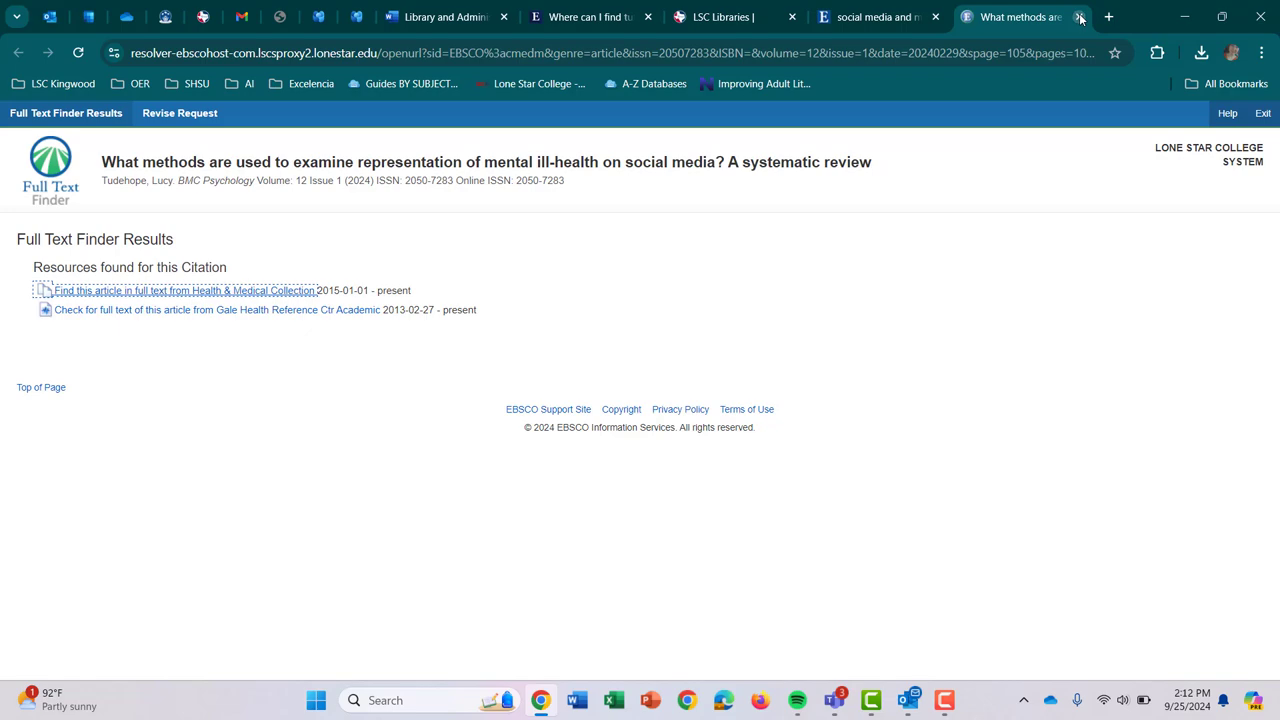
click(1079, 17)
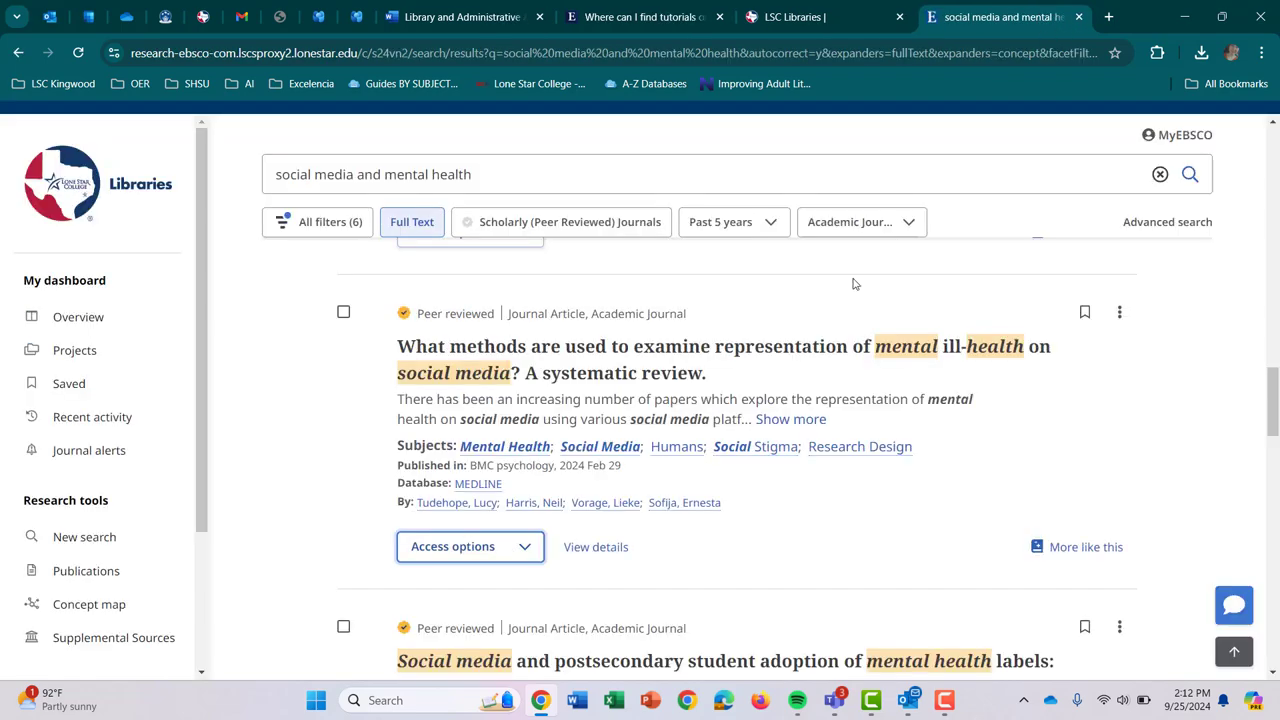
scroll(795, 514, down, 2)
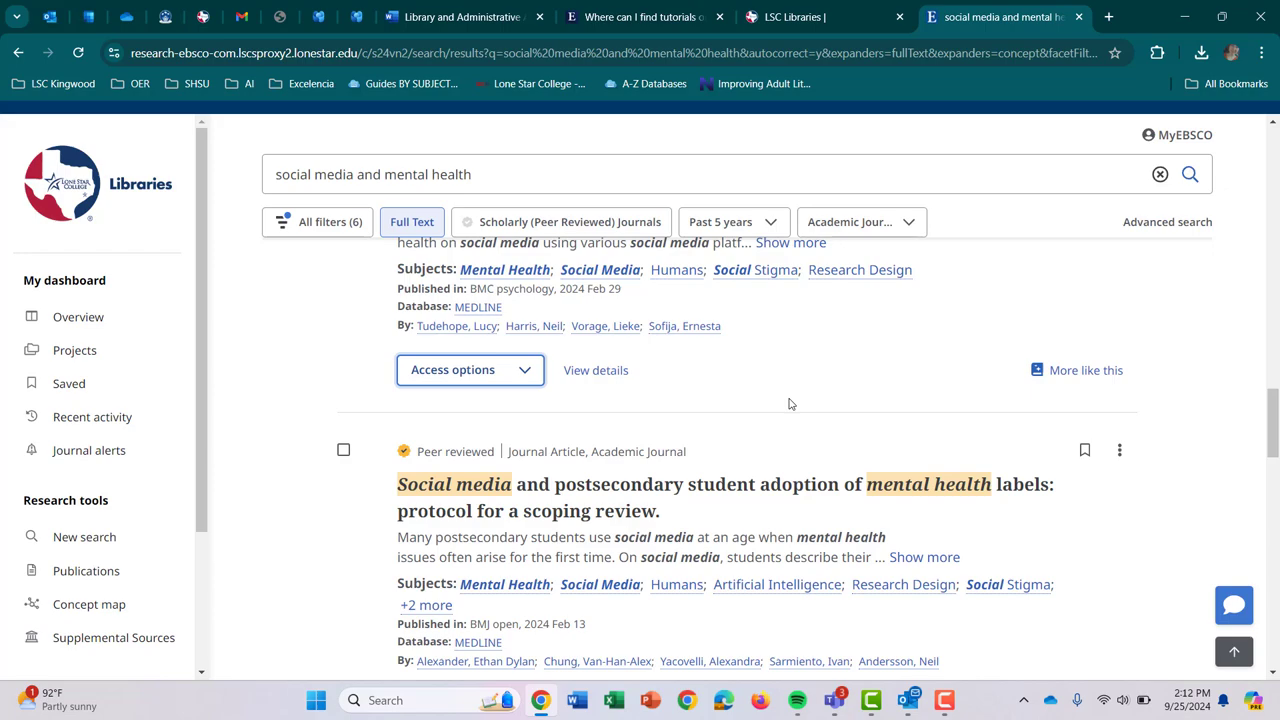
scroll(789, 403, up, 15)
scroll(789, 403, up, 6)
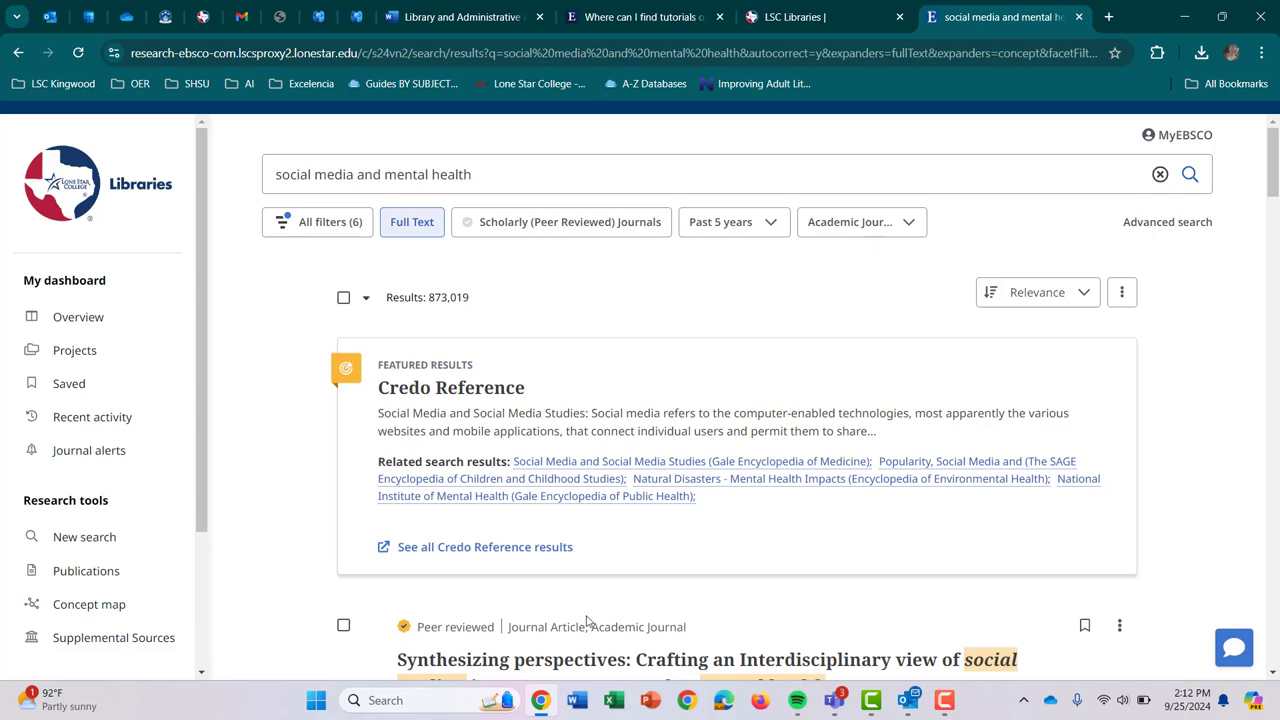
click(1237, 650)
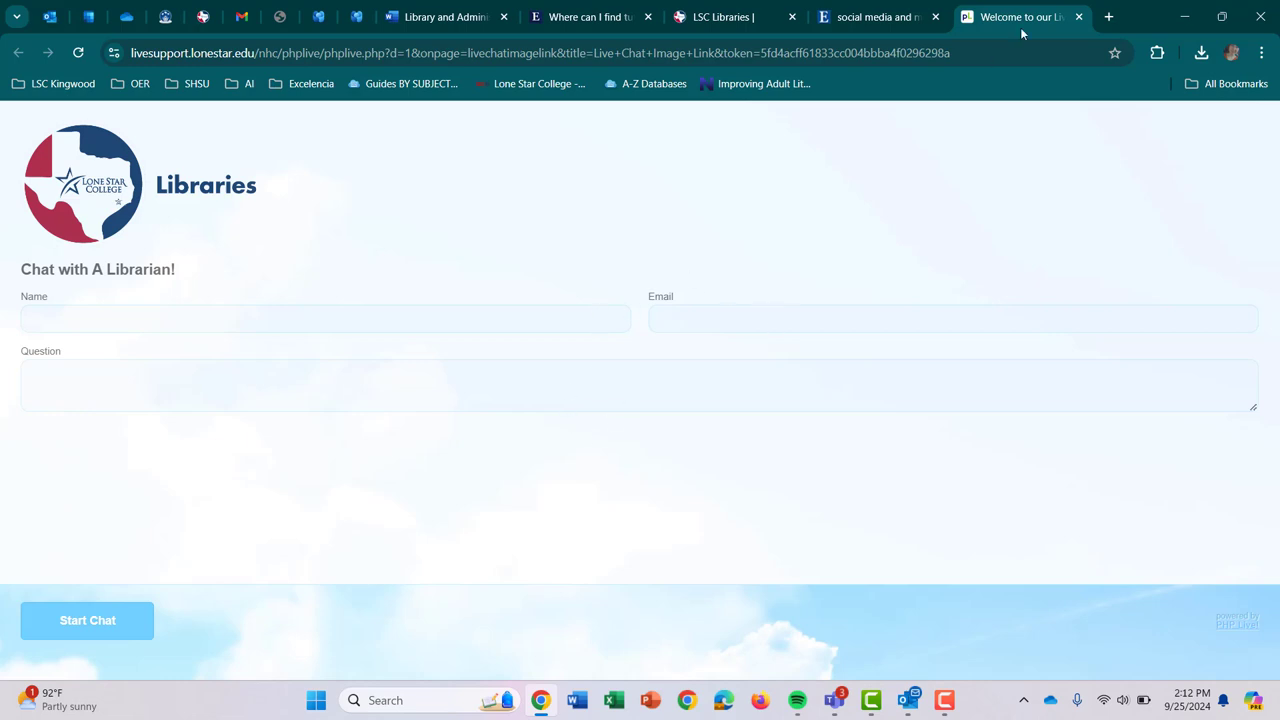
click(1080, 18)
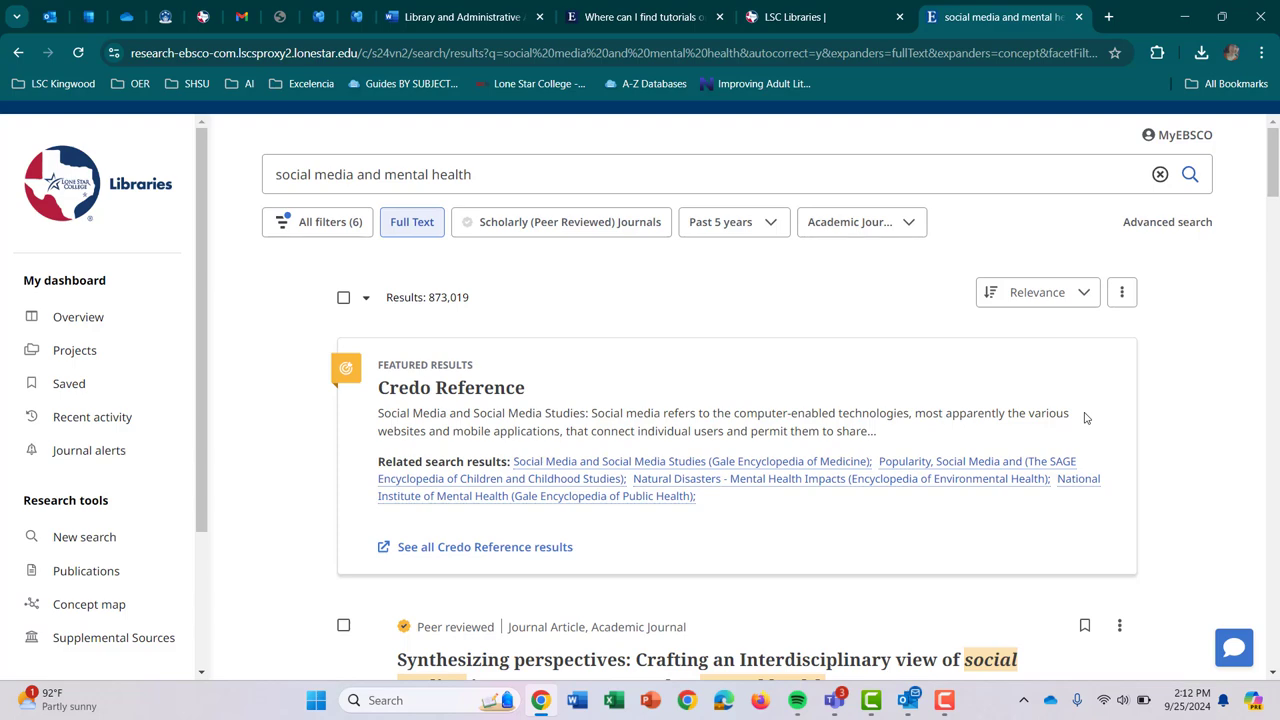
click(838, 10)
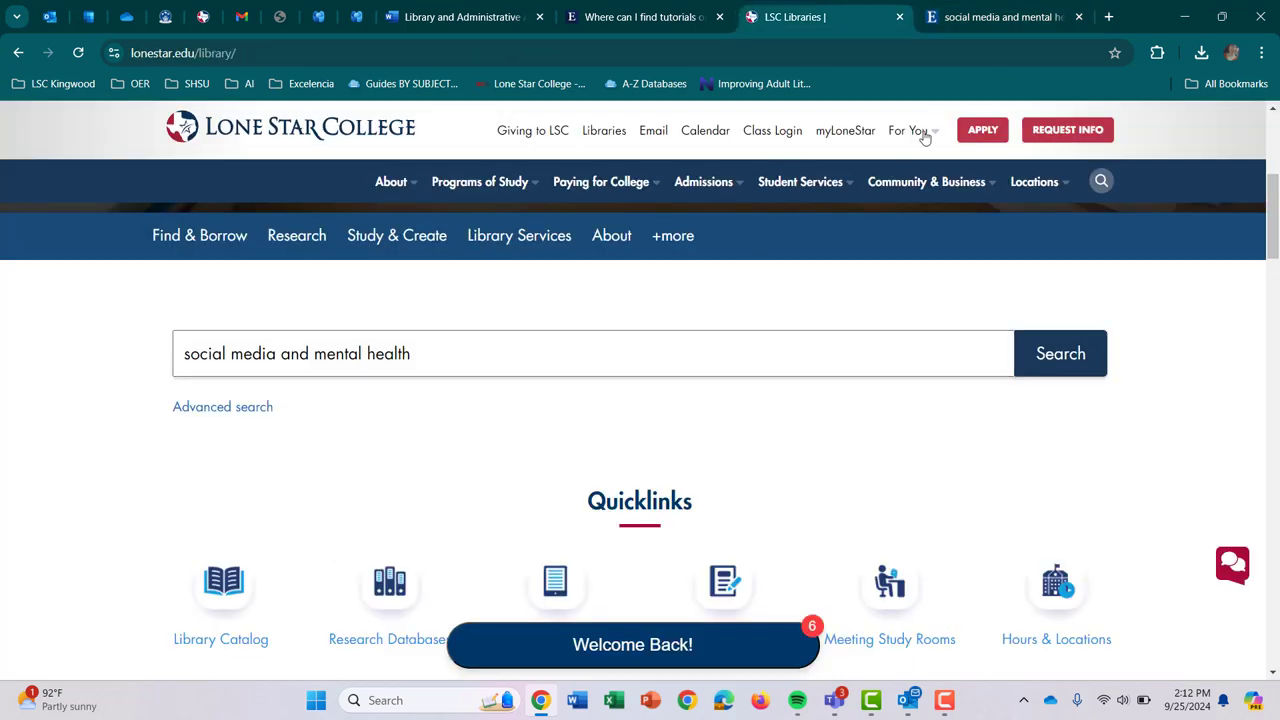
click(985, 12)
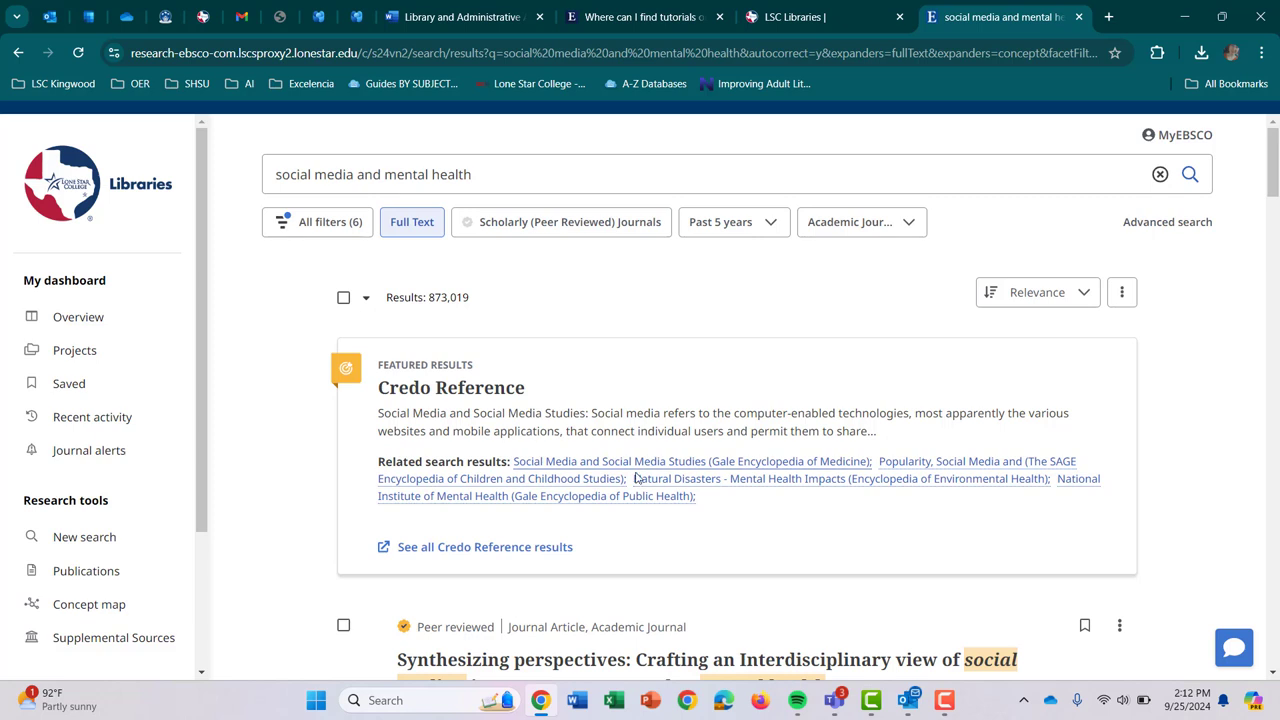
scroll(815, 289, down, 1)
scroll(815, 289, up, 1)
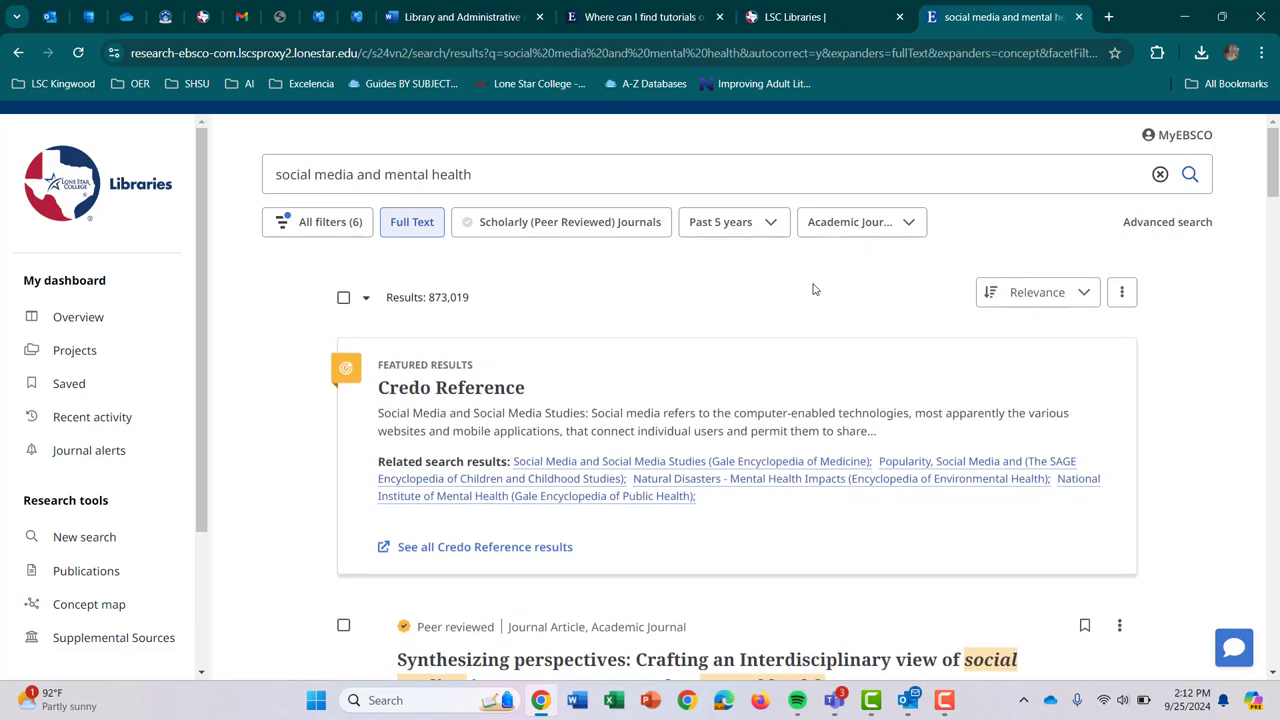